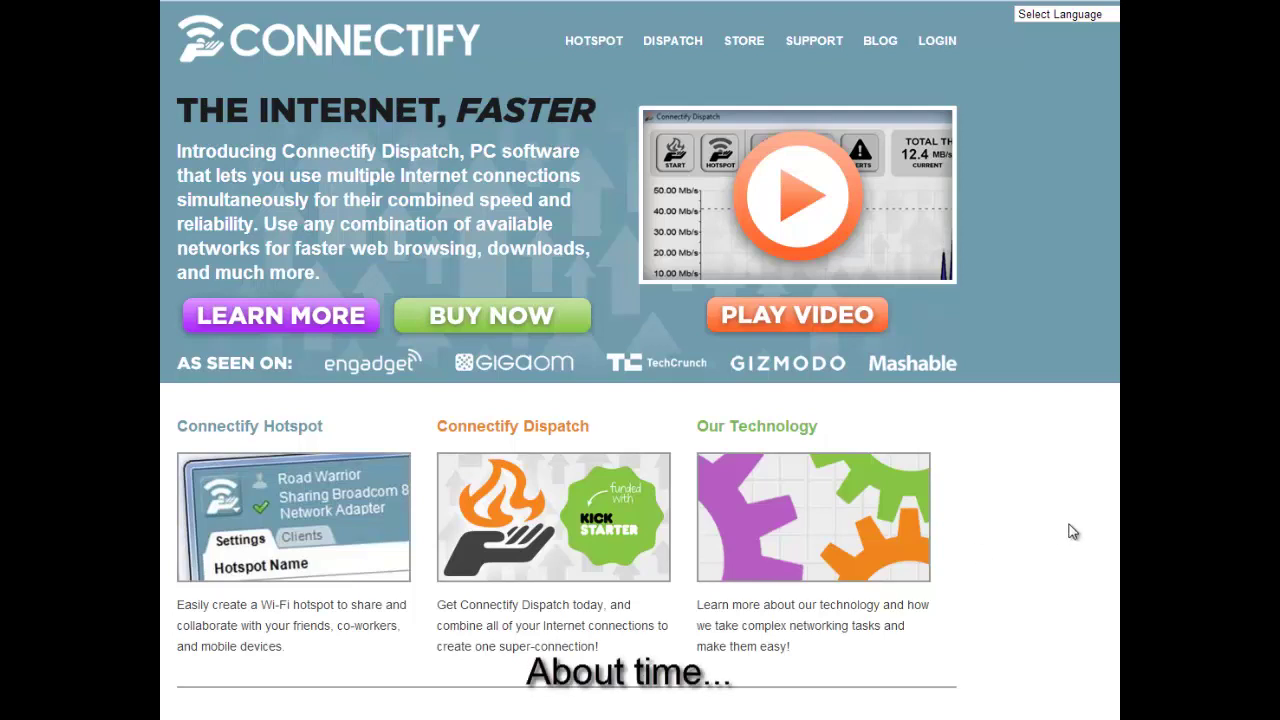
Open the Connectify Hotspot Pro settings window from the hidden system-tray icons
{"action": "left_click", "coordinate": [886, 716]}
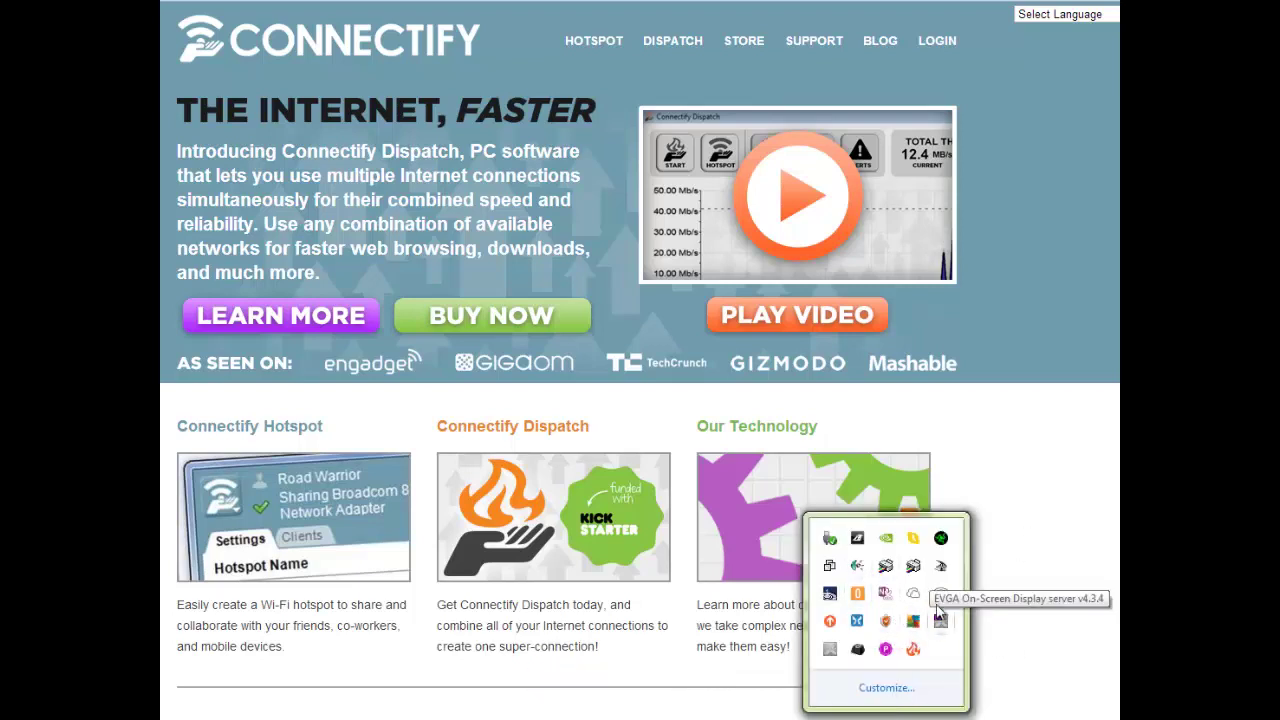
{"action": "left_click", "coordinate": [941, 538]}
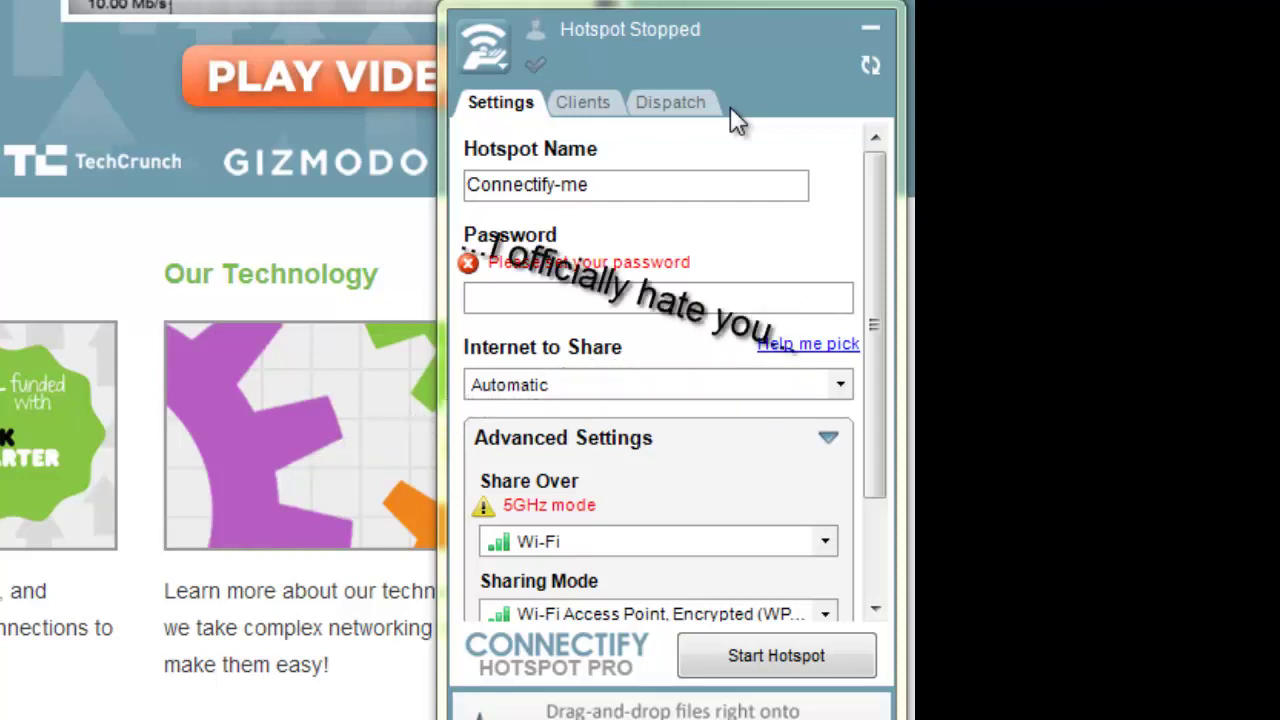
Rename the hotspot to Smoker-65-DT and set a password of at least eight characters
{"action": "left_click", "coordinate": [633, 195]}
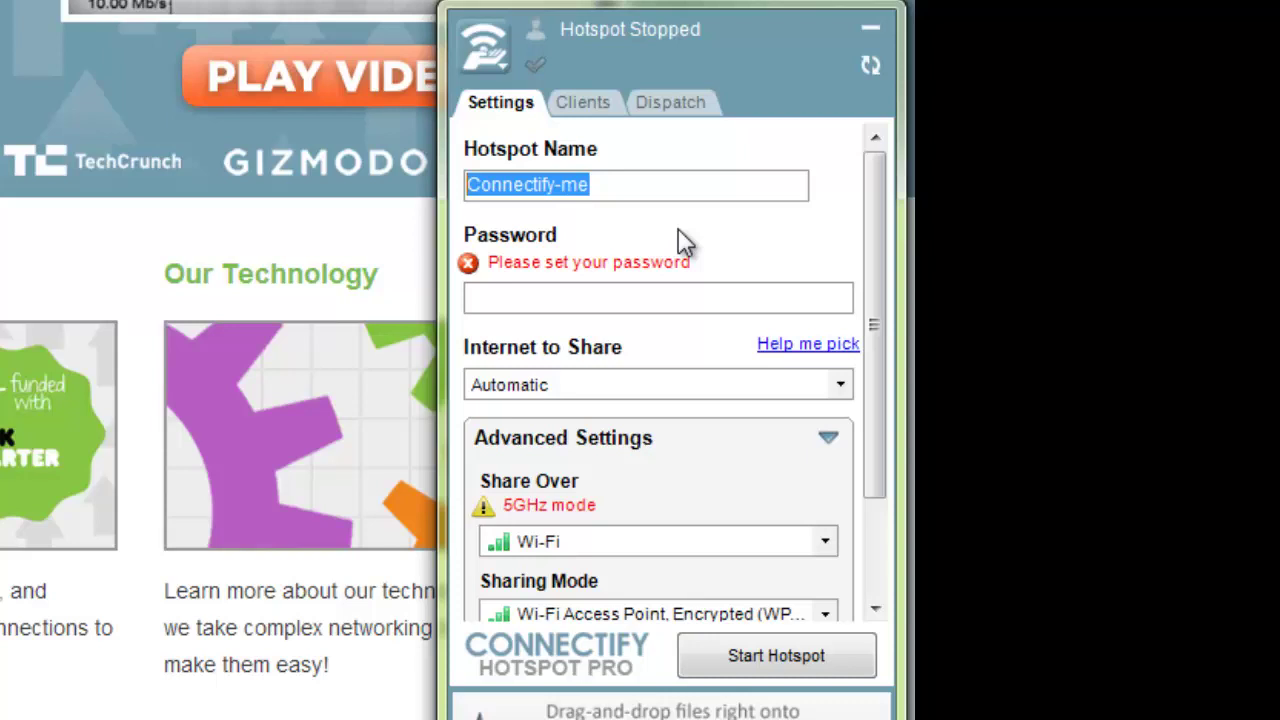
{"action": "type", "text": "Smo"}
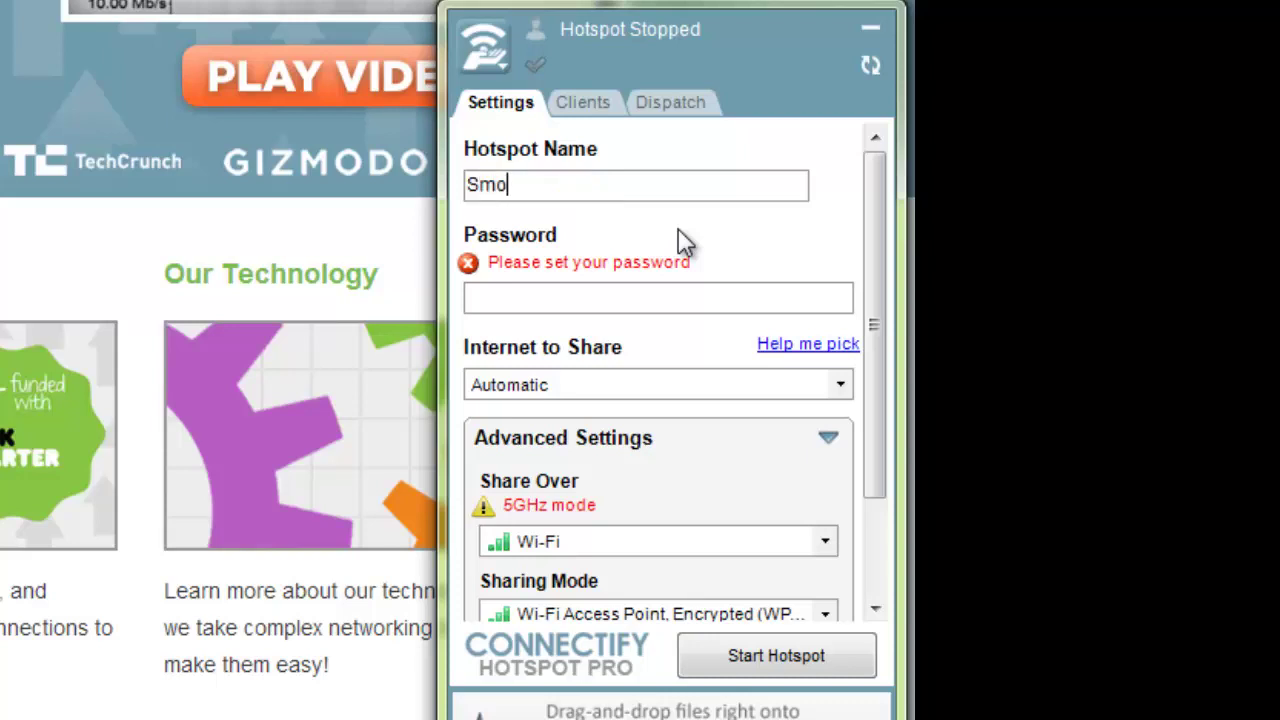
{"action": "type", "text": "ker-65-DT"}
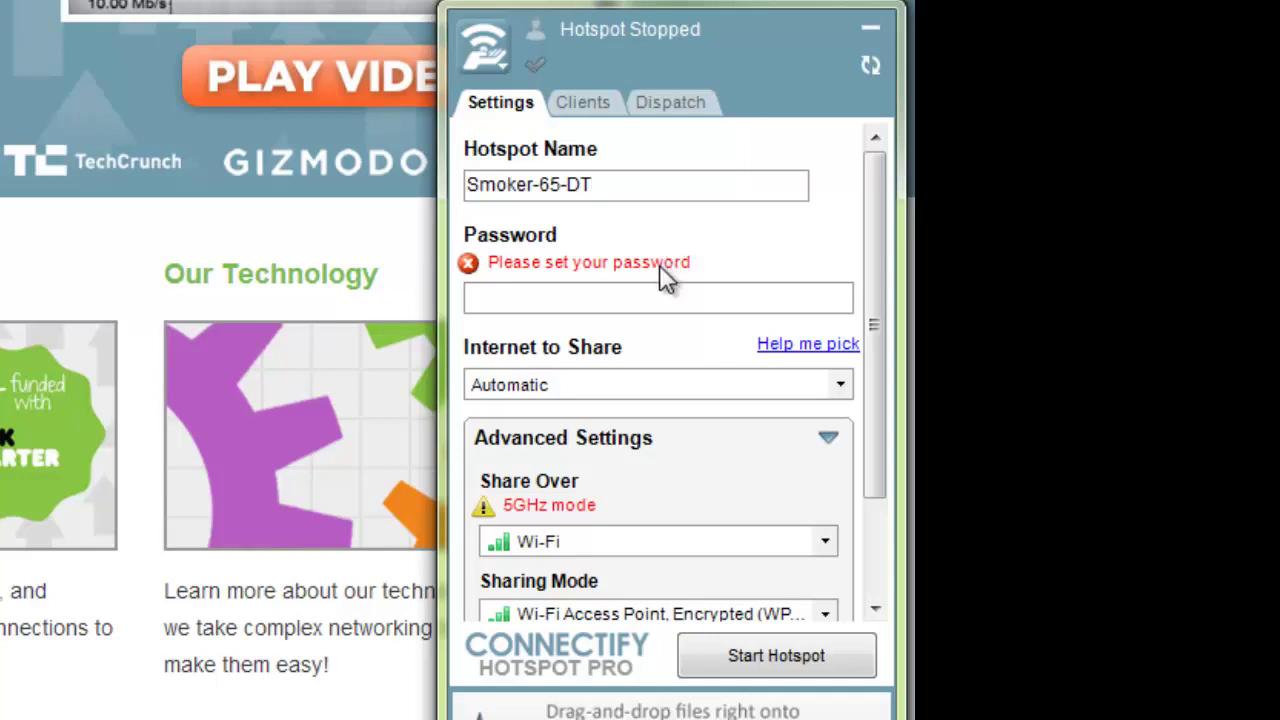
{"action": "left_click", "coordinate": [662, 295]}
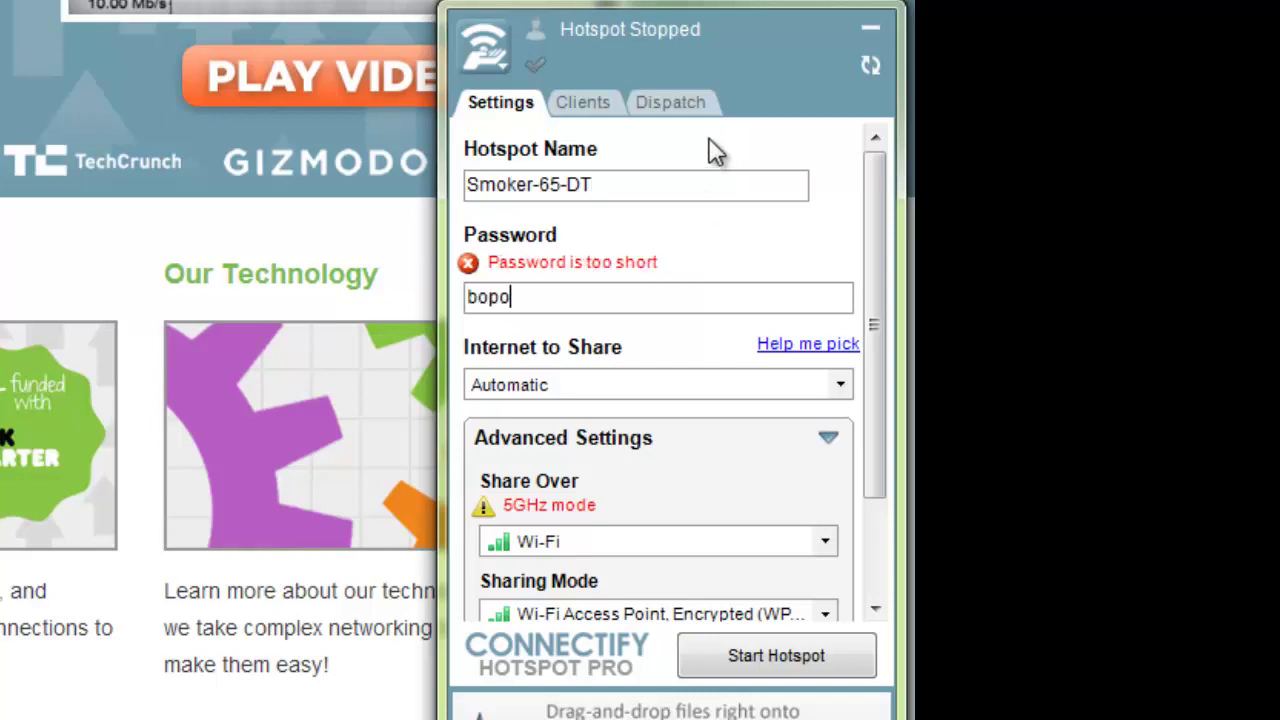
{"action": "key", "text": "BackSpace"}
{"action": "key", "text": "BackSpace"}
{"action": "key", "text": "BackSpace"}
{"action": "key", "text": "BackSpace"}
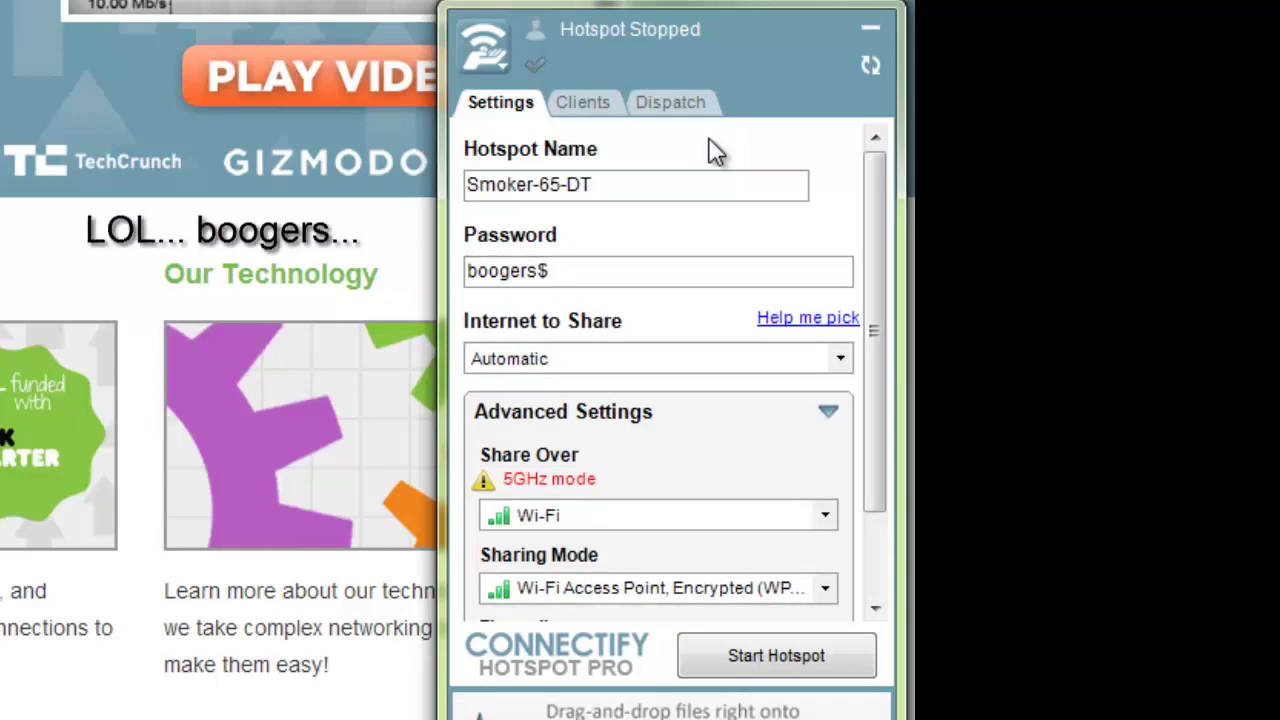
Share the Dispatch connection over the Intel(R) 82574L Gigabit Network Connection adapter
{"action": "left_click", "coordinate": [839, 360]}
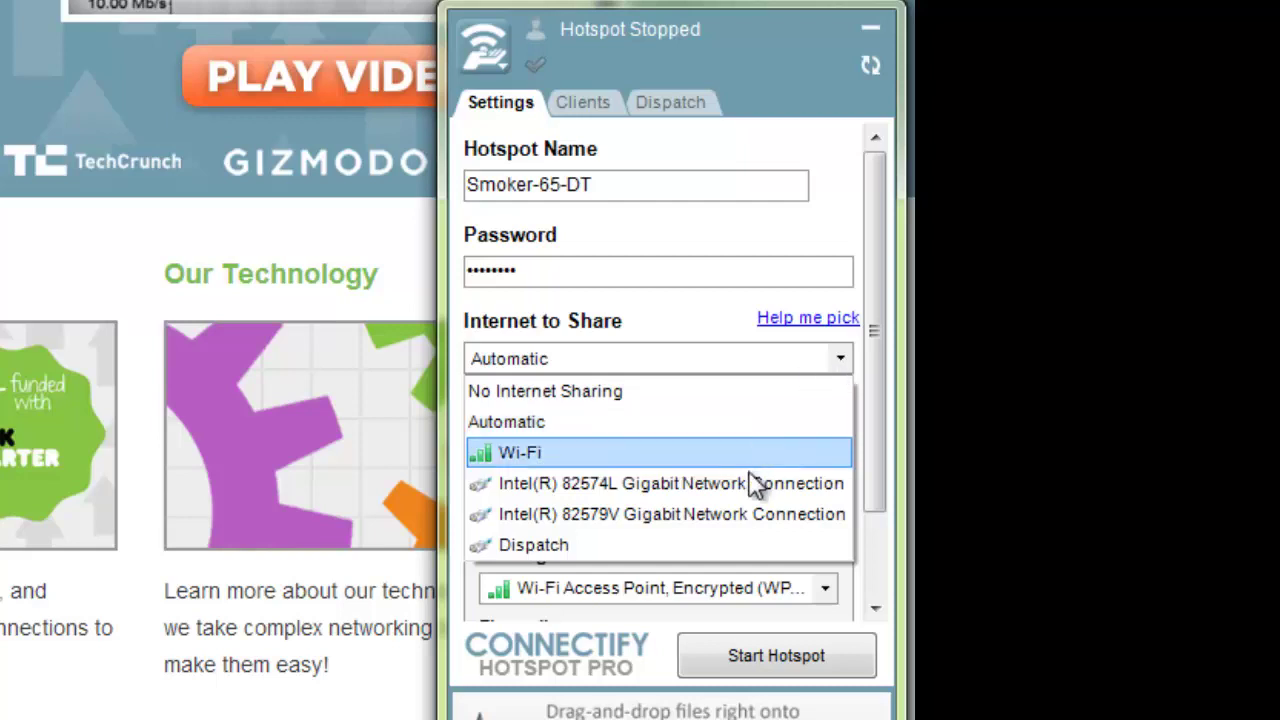
{"action": "left_click", "coordinate": [713, 541]}
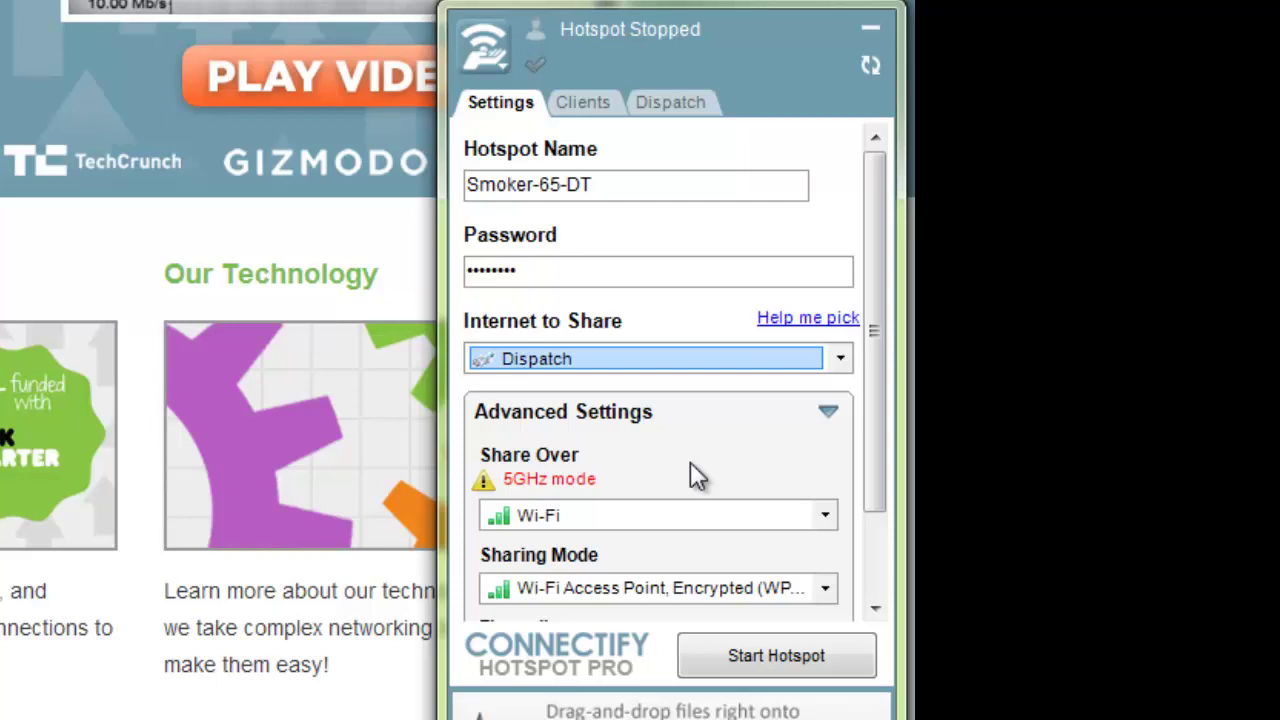
{"action": "mouse_move", "coordinate": [583, 492]}
{"action": "left_click", "coordinate": [826, 516]}
{"action": "left_click", "coordinate": [775, 580]}
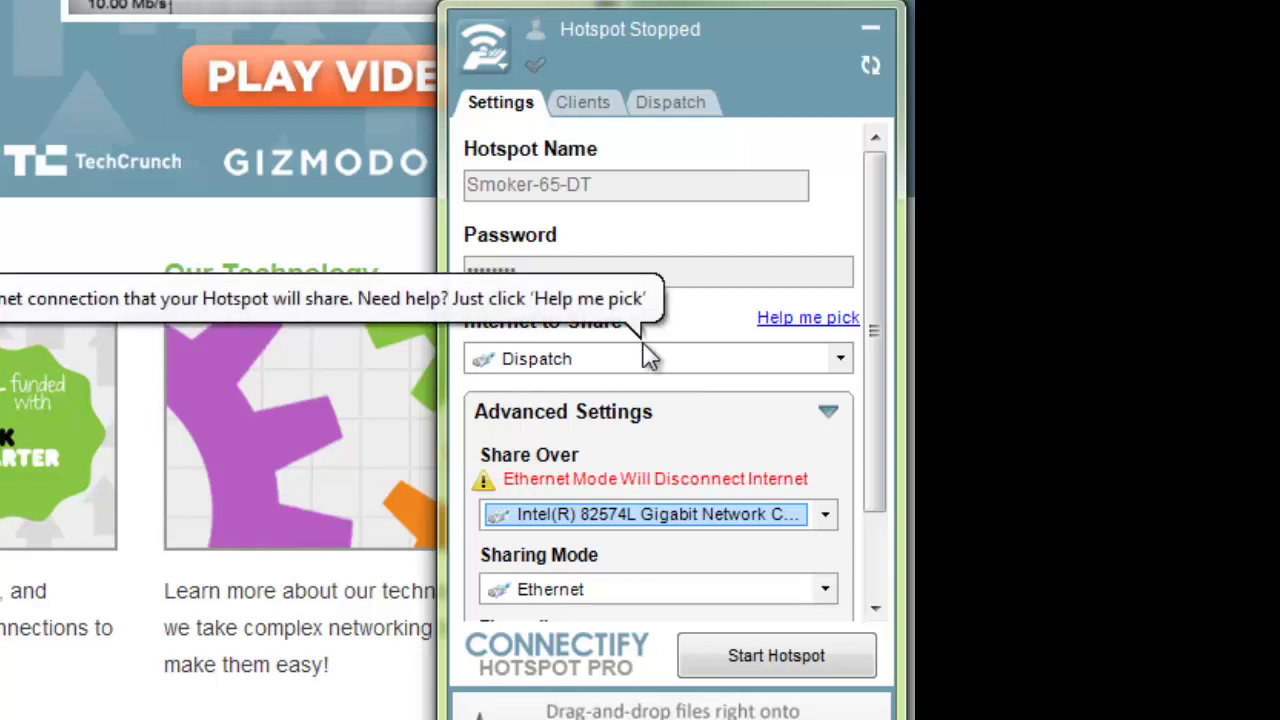
Switch to the Dispatch page explaining how it balances multiple Internet connections
{"action": "left_click", "coordinate": [684, 102]}
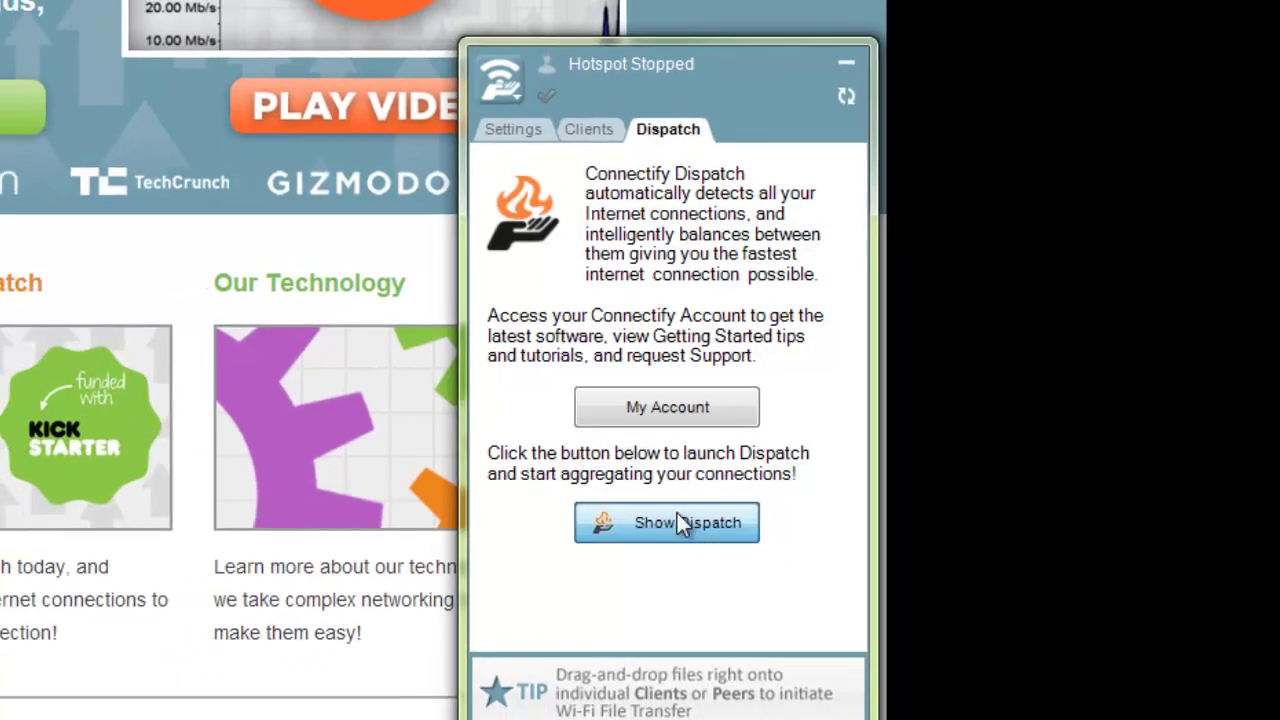
Launch Connectify Dispatch, minimize the hotspot panel, and move the Dispatch window further right
{"action": "left_click", "coordinate": [690, 544]}
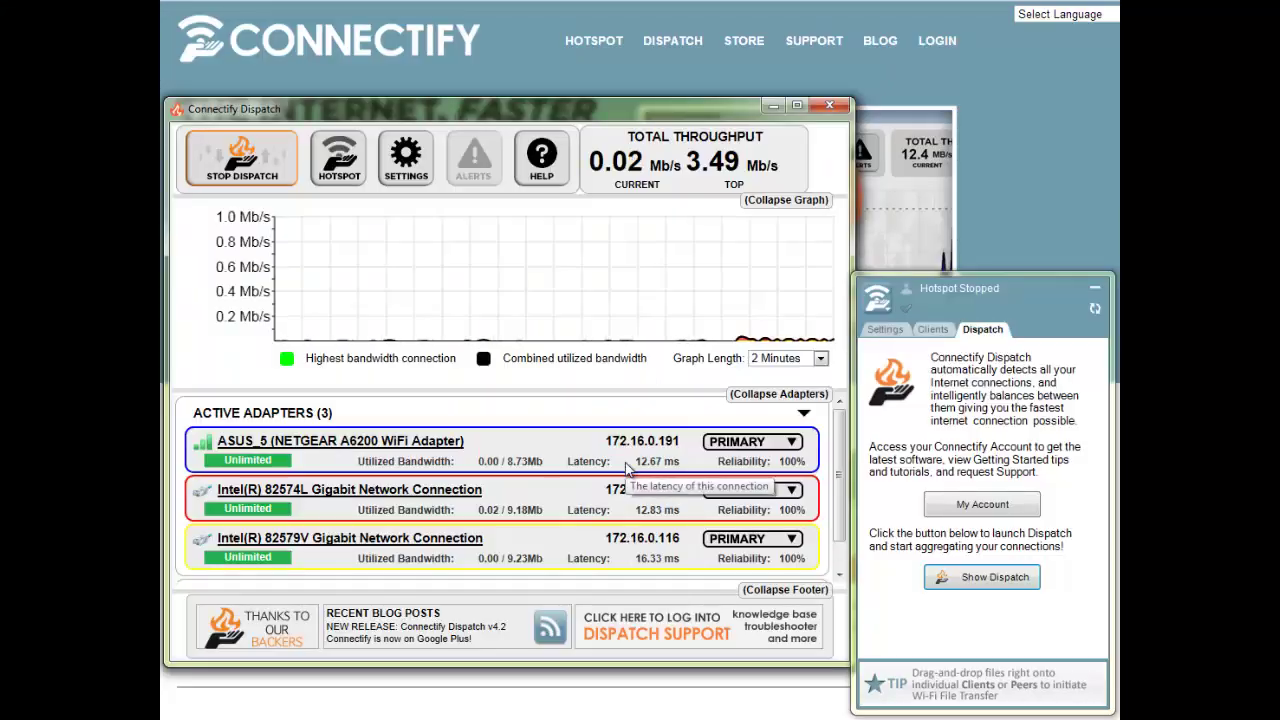
{"action": "left_click", "coordinate": [1095, 288]}
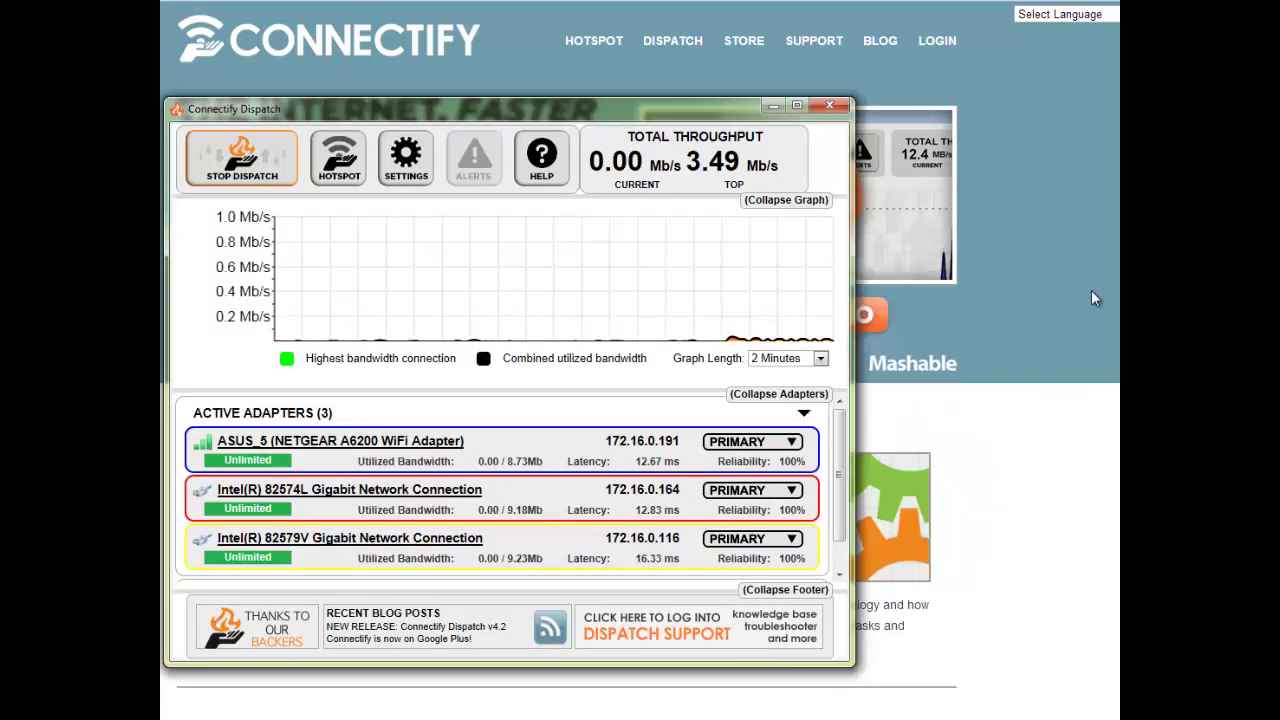
{"action": "left_click_drag", "start_coordinate": [635, 104], "coordinate": [738, 106]}
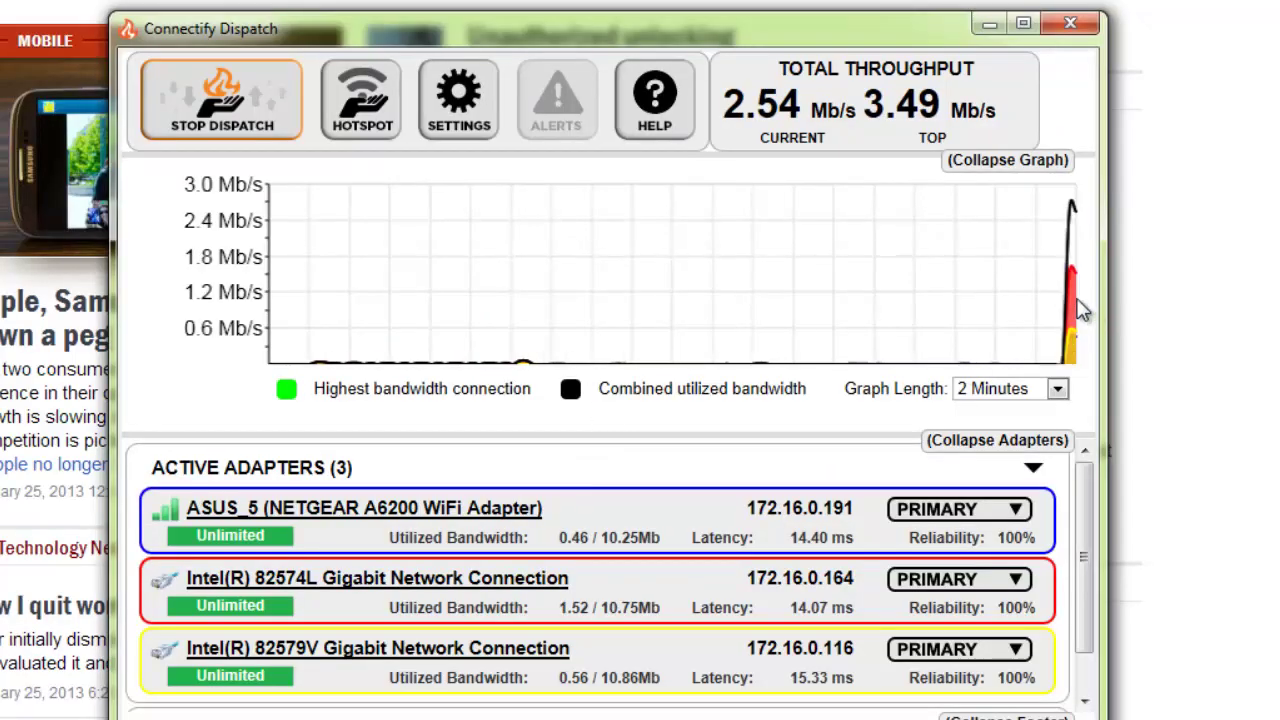
Inspect bandwidth, latency and reliability of the ASUS_5 WiFi and both Intel gigabit adapters
{"action": "mouse_move", "coordinate": [1078, 310]}
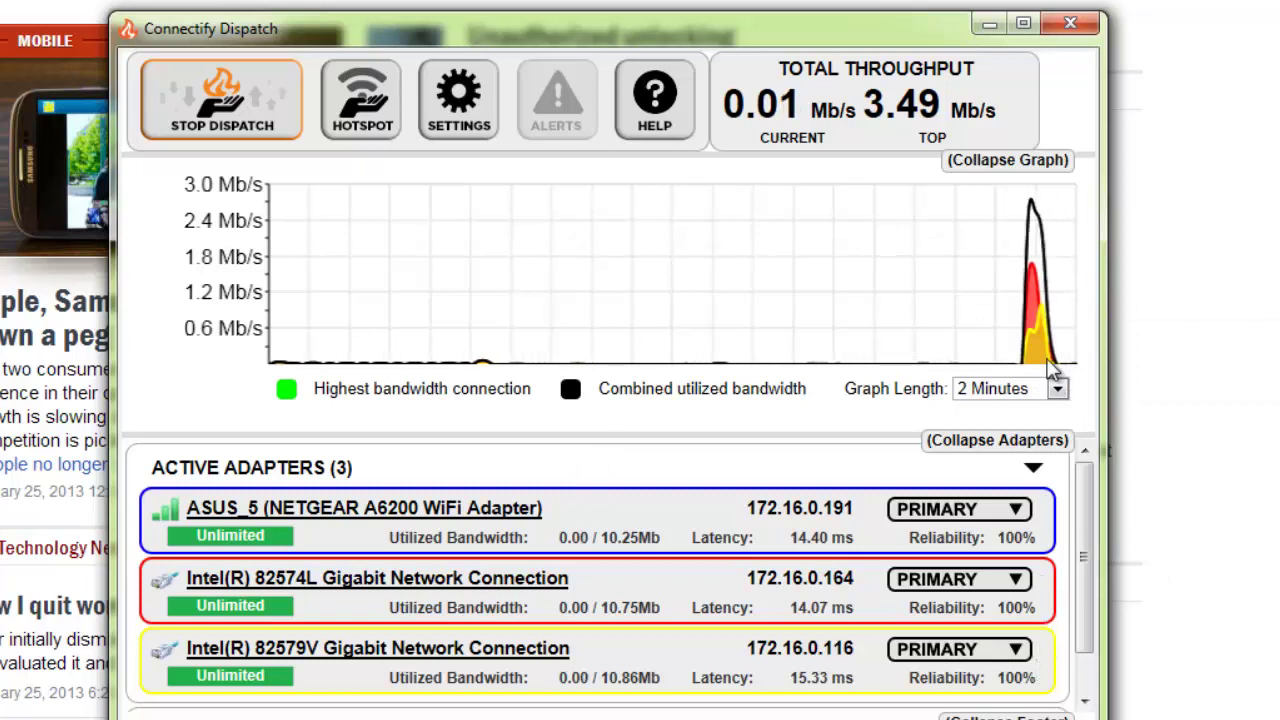
{"action": "mouse_move", "coordinate": [1070, 378]}
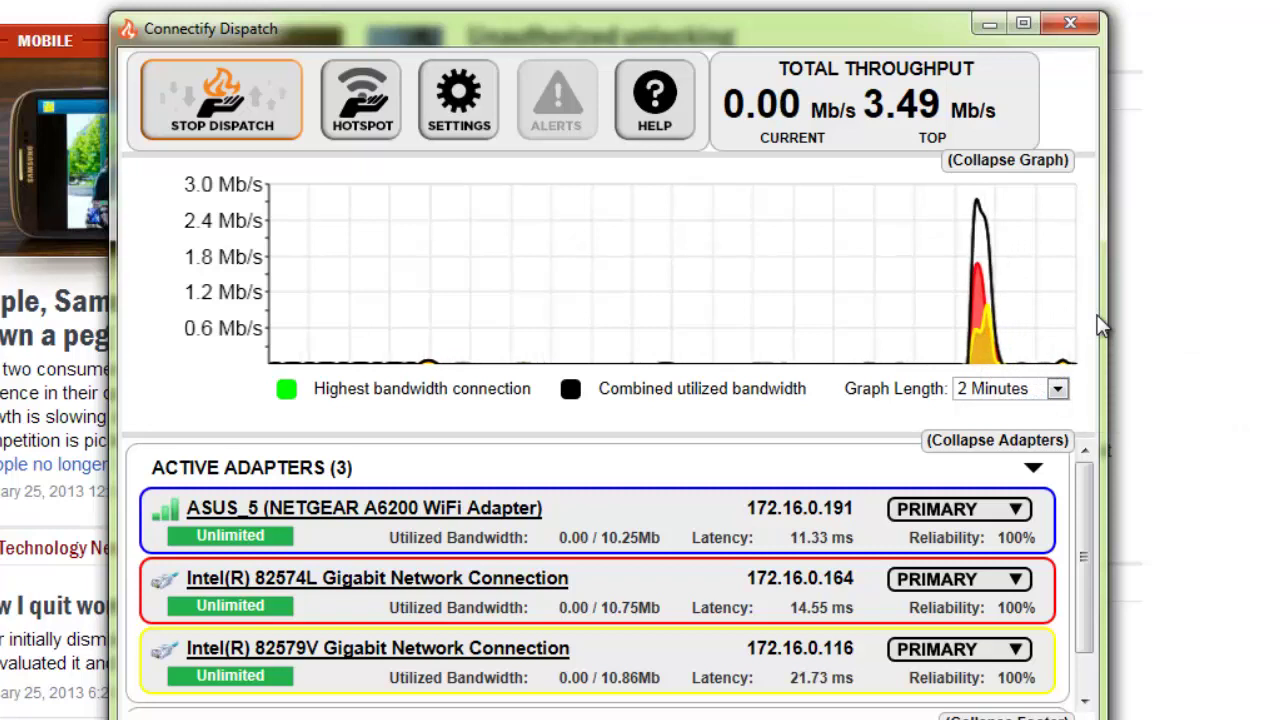
{"action": "mouse_move", "coordinate": [972, 298]}
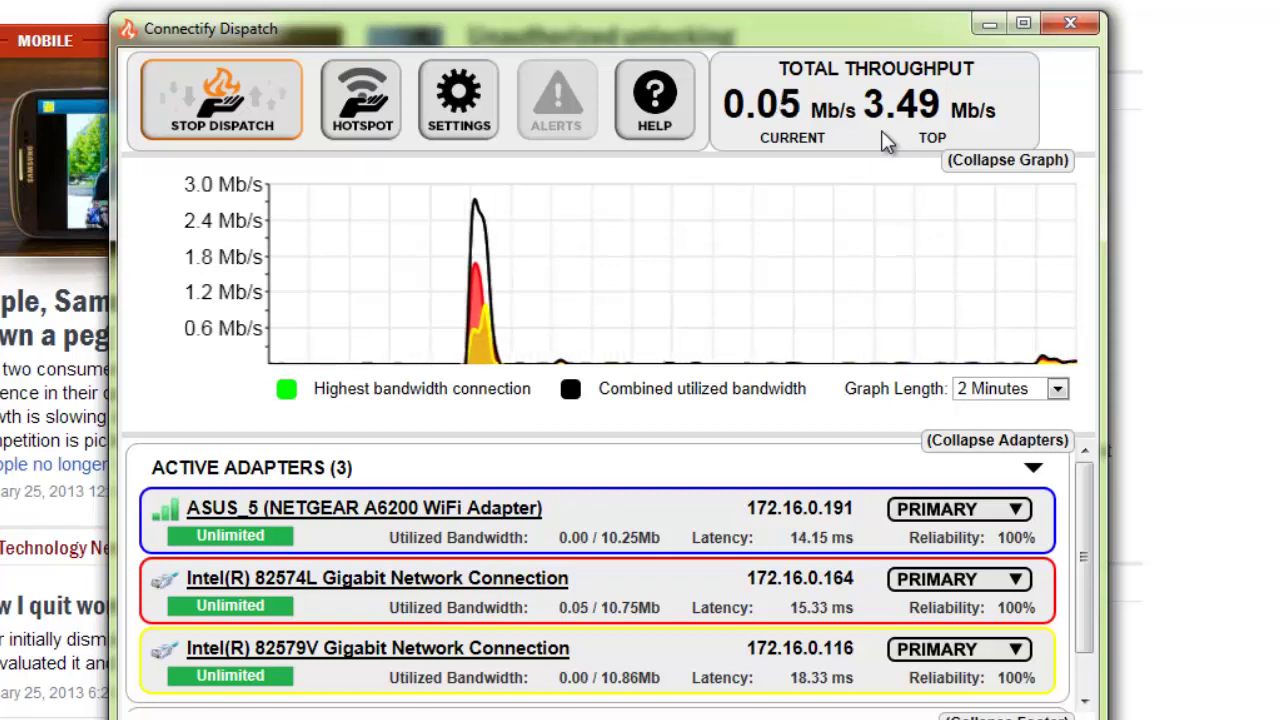
Scroll through the full adapter list, including ASUS_2, then move Dispatch out of view
{"action": "scroll", "coordinate": [1085, 600], "scroll_direction": "down", "scroll_amount": 2}
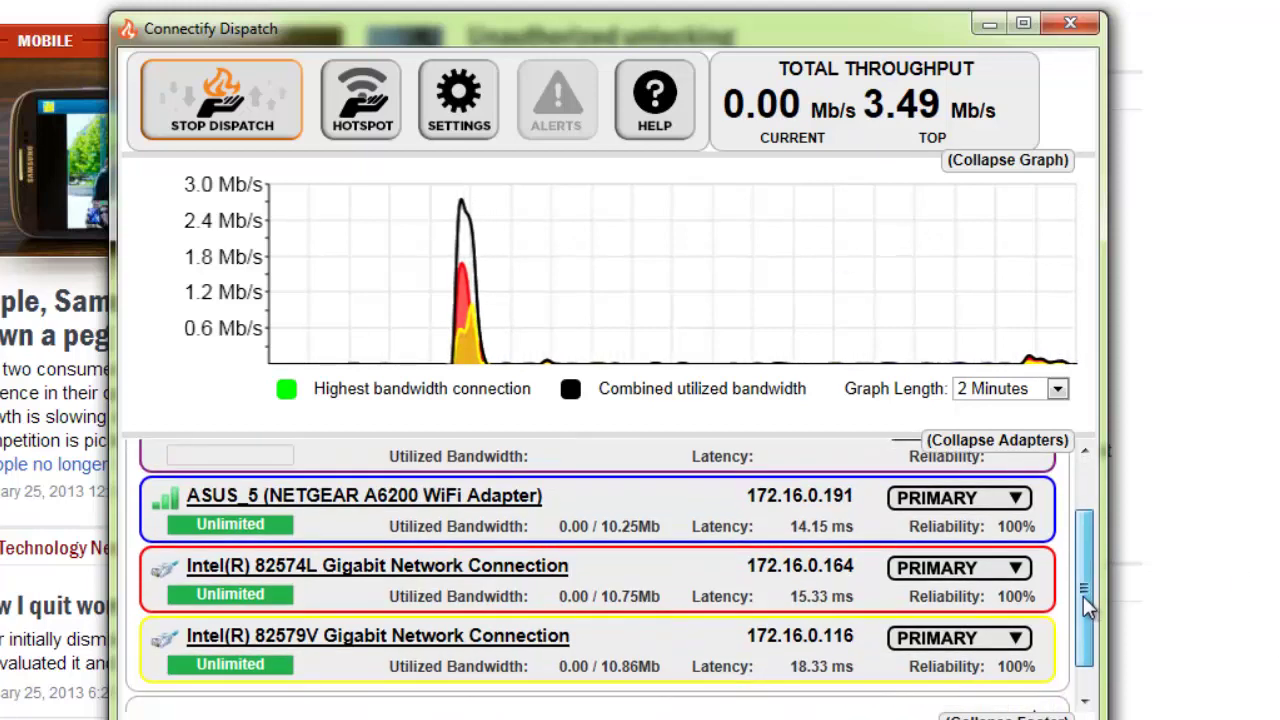
{"action": "left_click_drag", "start_coordinate": [1083, 602], "coordinate": [1088, 570]}
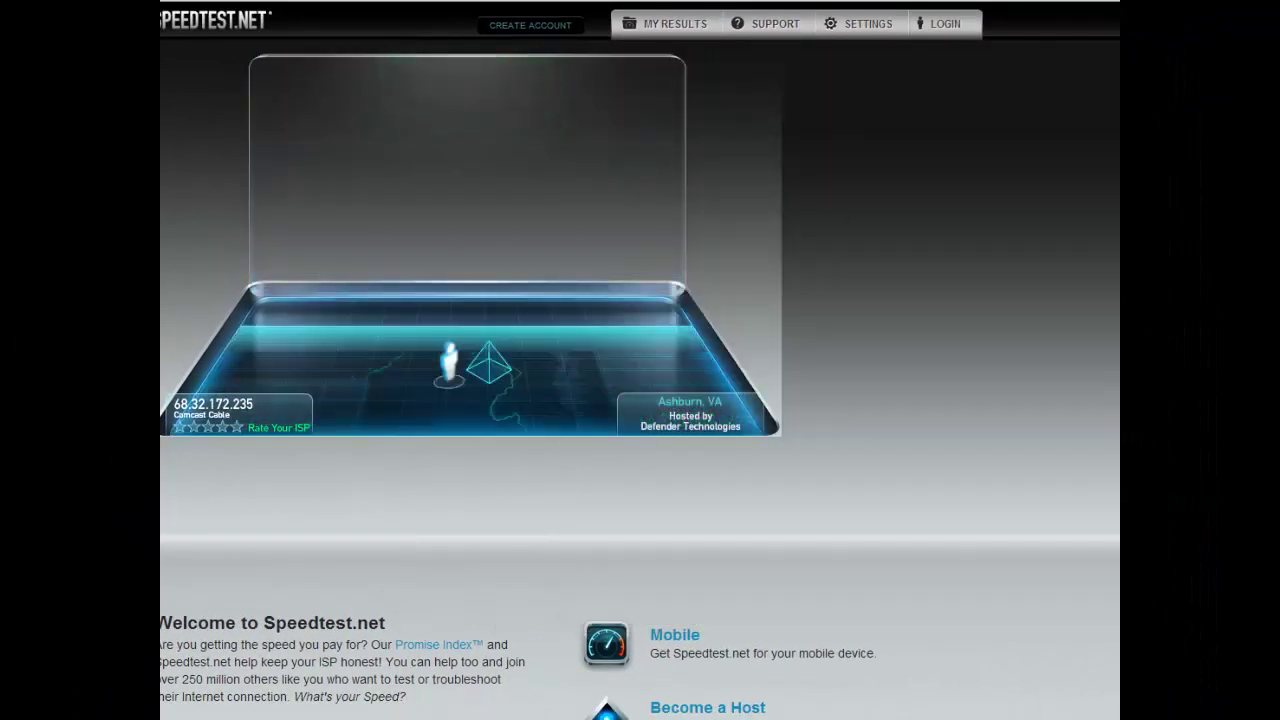
Bring Dispatch back beside the download gauge to watch combined throughput during the speed test
{"action": "key", "text": "alt+Tab"}
{"action": "mouse_move", "coordinate": [975, 75]}
{"action": "left_mouse_down"}
{"action": "mouse_move", "coordinate": [713, 75]}
{"action": "mouse_move", "coordinate": [1118, 87]}
{"action": "mouse_move", "coordinate": [980, 100]}
{"action": "left_mouse_up"}
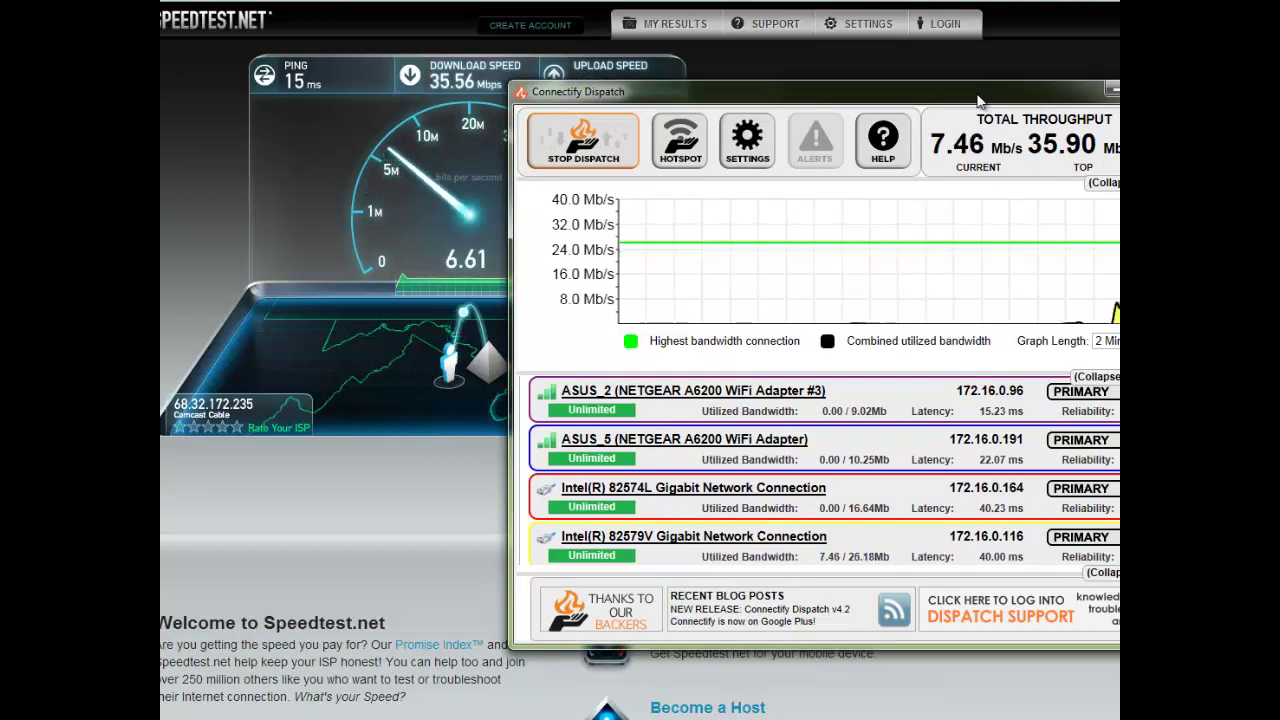
{"action": "left_click_drag", "start_coordinate": [979, 100], "coordinate": [805, 93]}
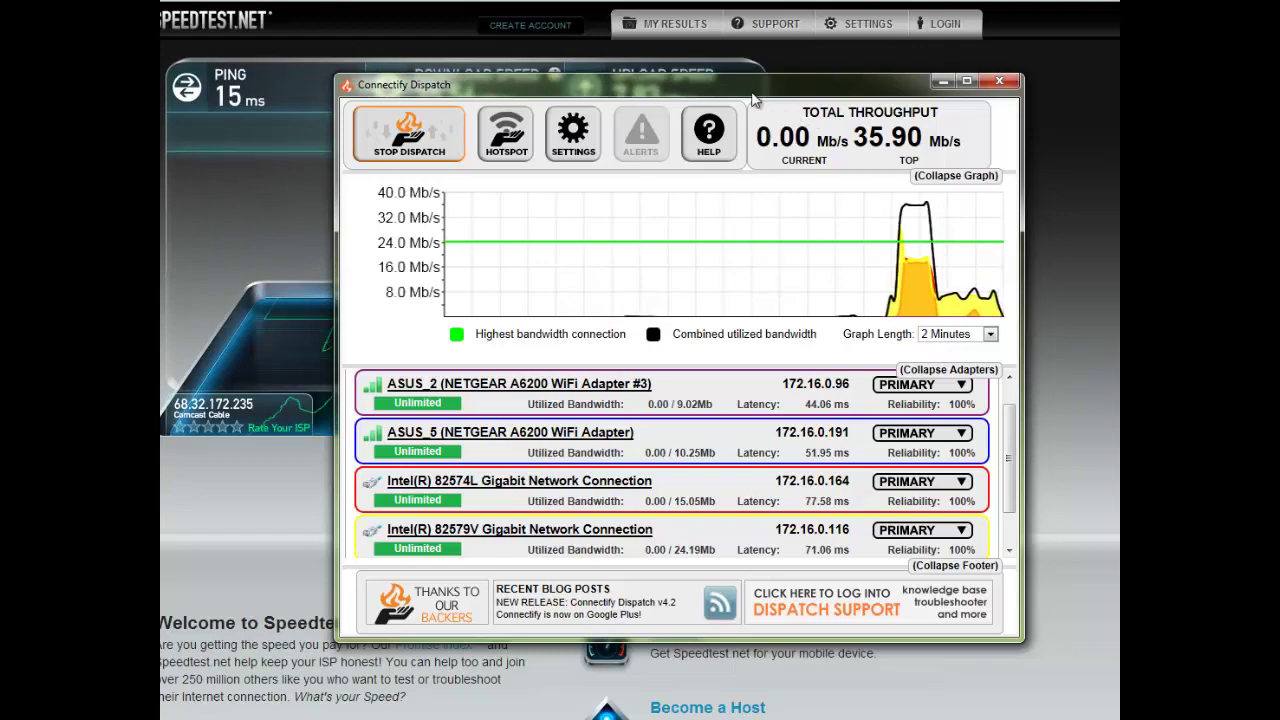
{"action": "left_click_drag", "start_coordinate": [747, 90], "coordinate": [436, 103]}
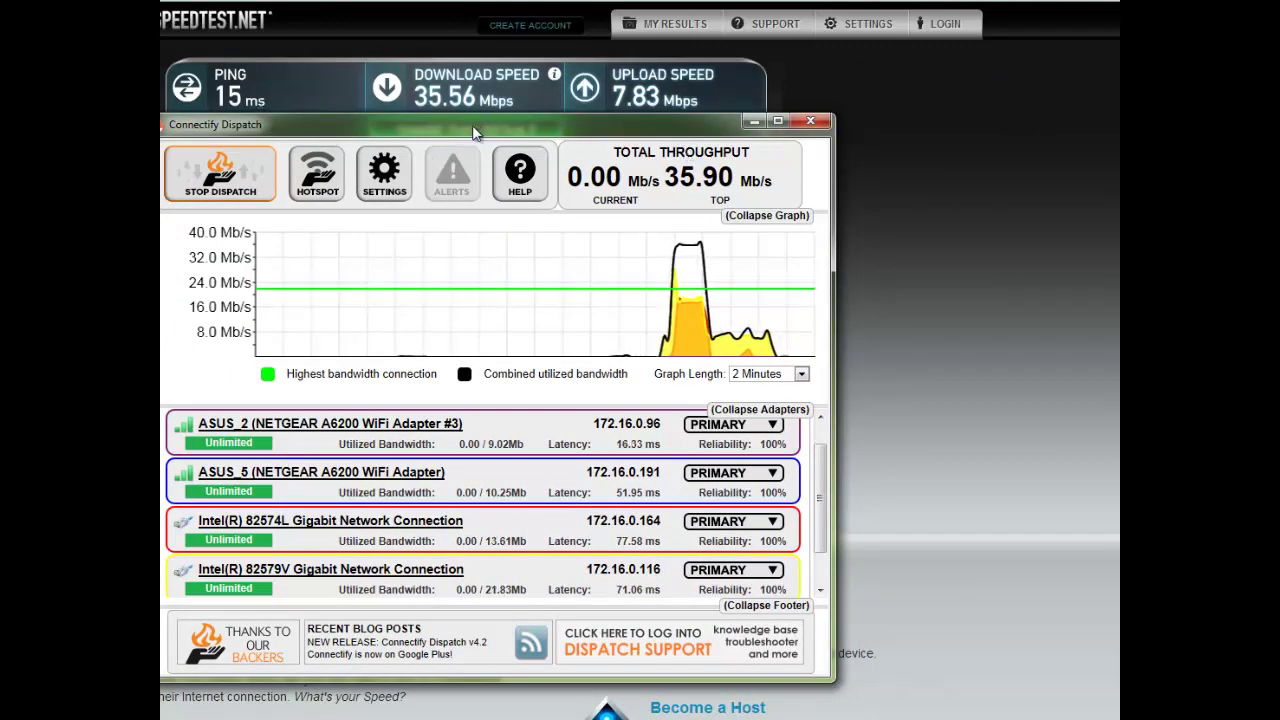
{"action": "left_click_drag", "start_coordinate": [481, 126], "coordinate": [720, 76]}
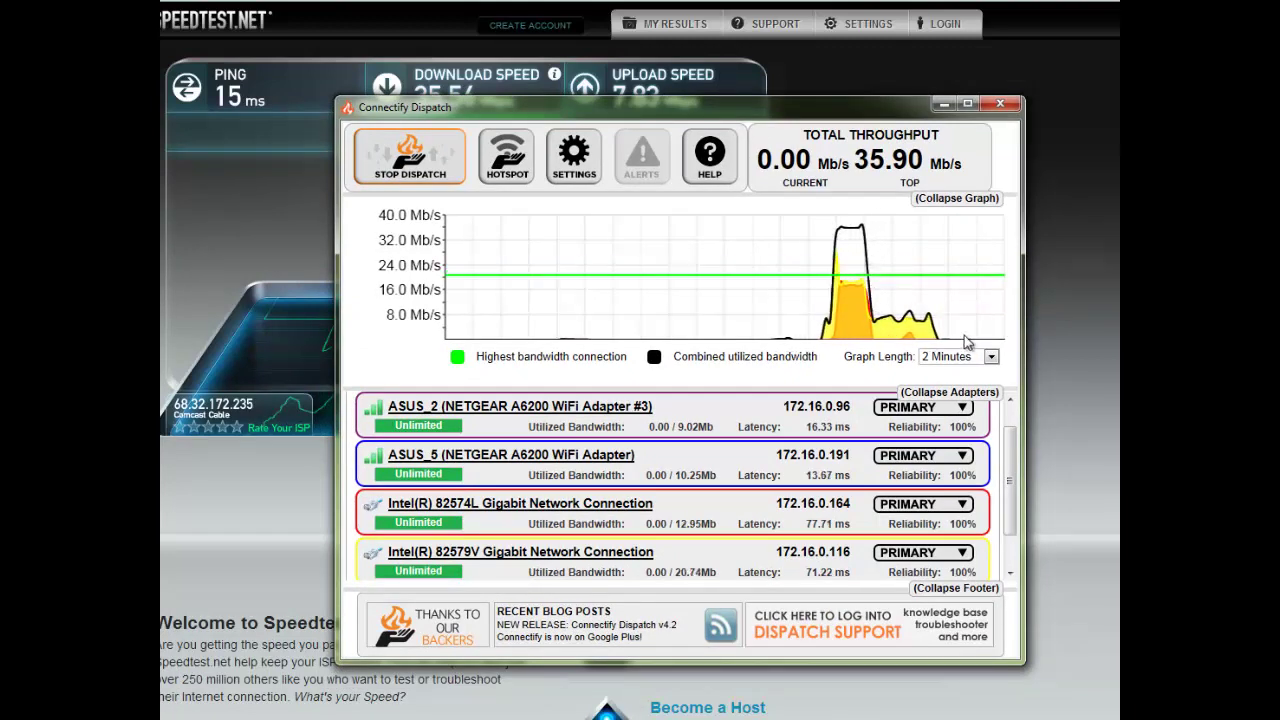
{"action": "mouse_move", "coordinate": [963, 342]}
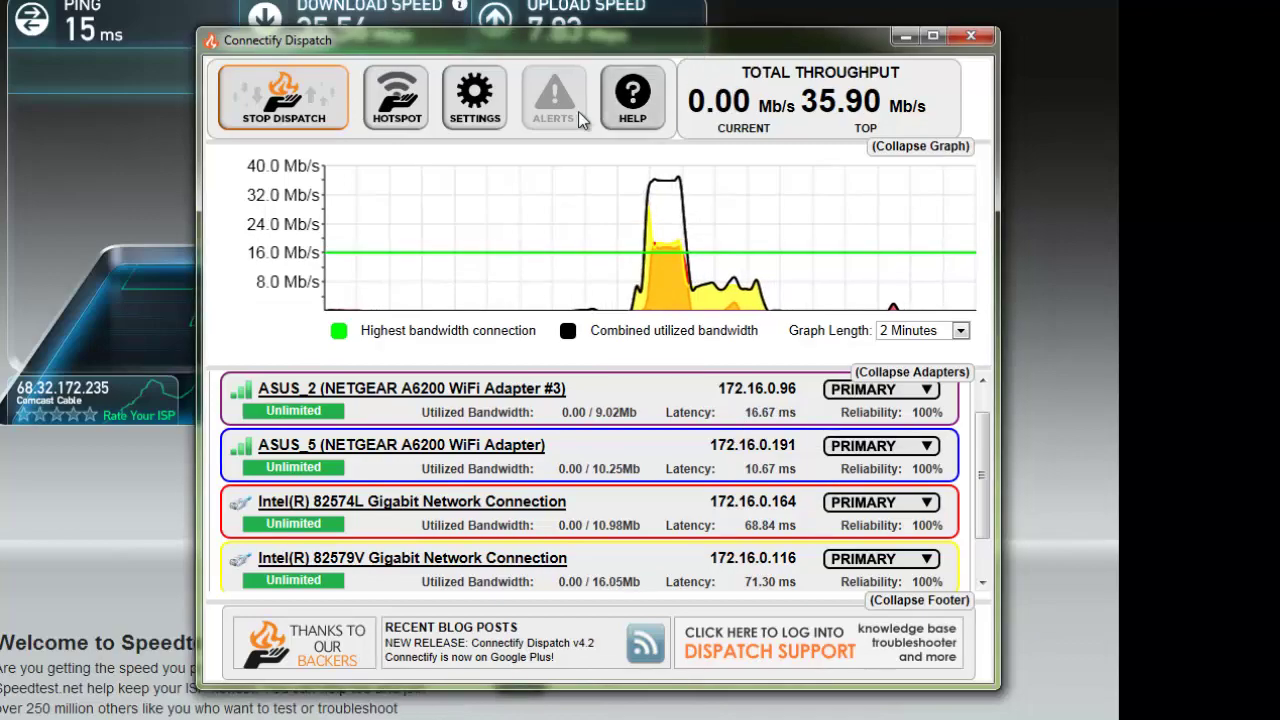
Open Dispatch Settings on the Options tab showing connection selection for new sockets
{"action": "left_click", "coordinate": [474, 100]}
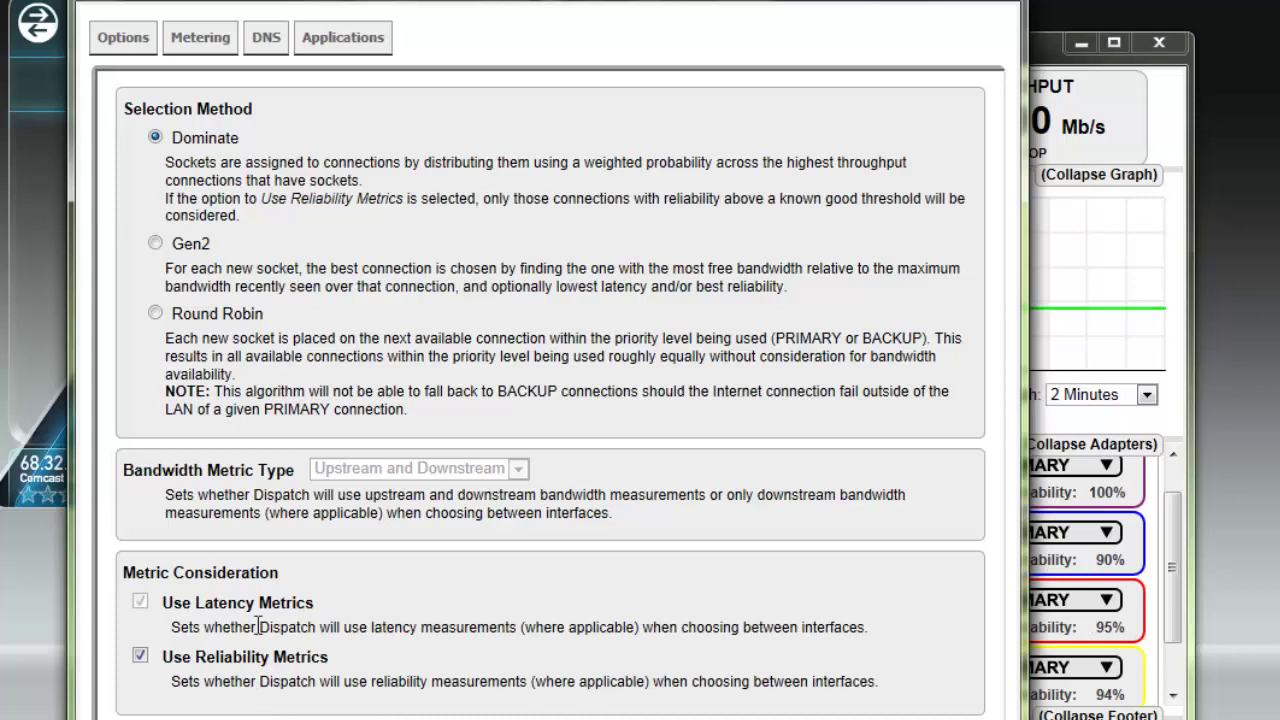
Review each connection's metered data usage on the Metering tab, then switch to DNS settings
{"action": "left_click", "coordinate": [200, 37]}
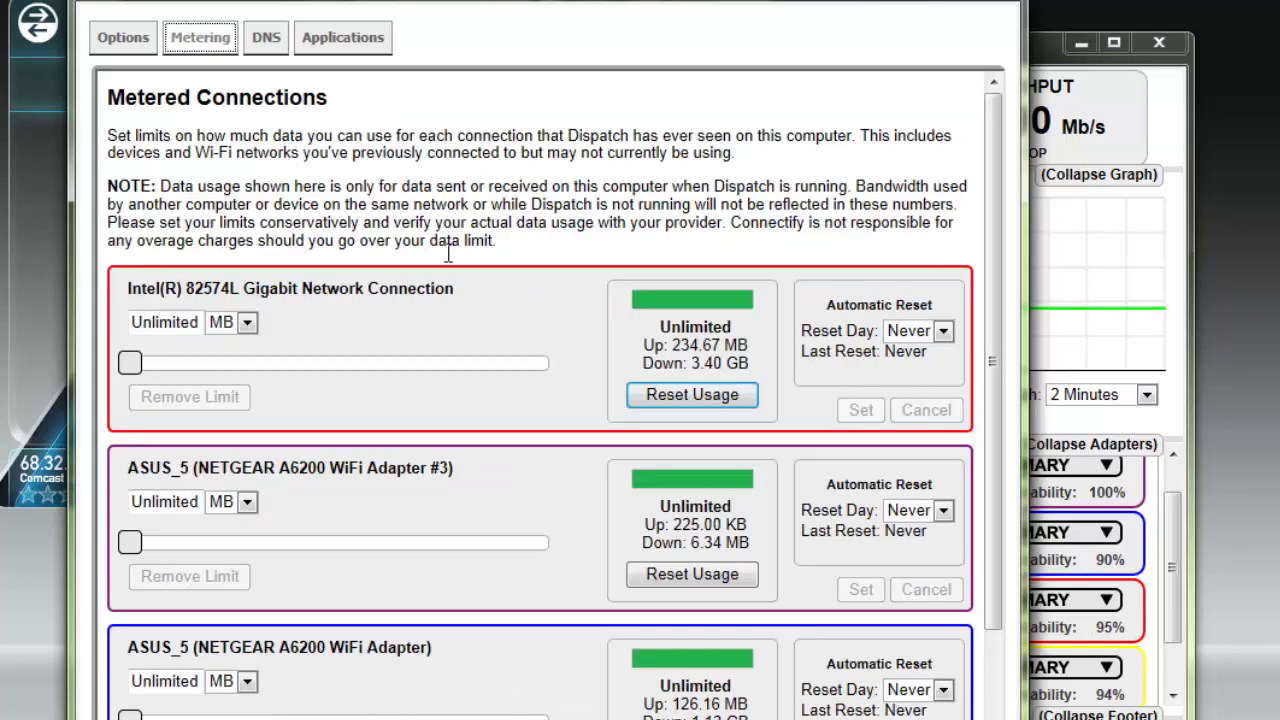
{"action": "scroll", "coordinate": [998, 318], "scroll_direction": "down", "scroll_amount": 1}
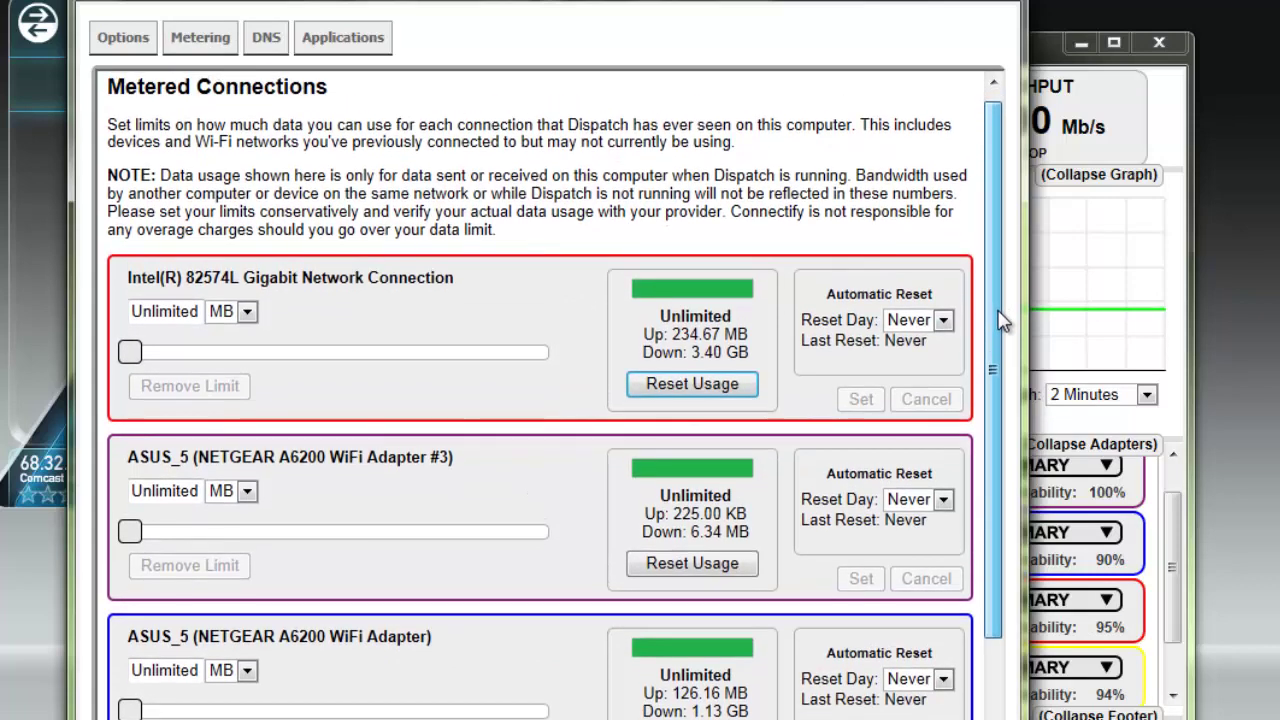
{"action": "left_click_drag", "start_coordinate": [1003, 318], "coordinate": [1013, 410]}
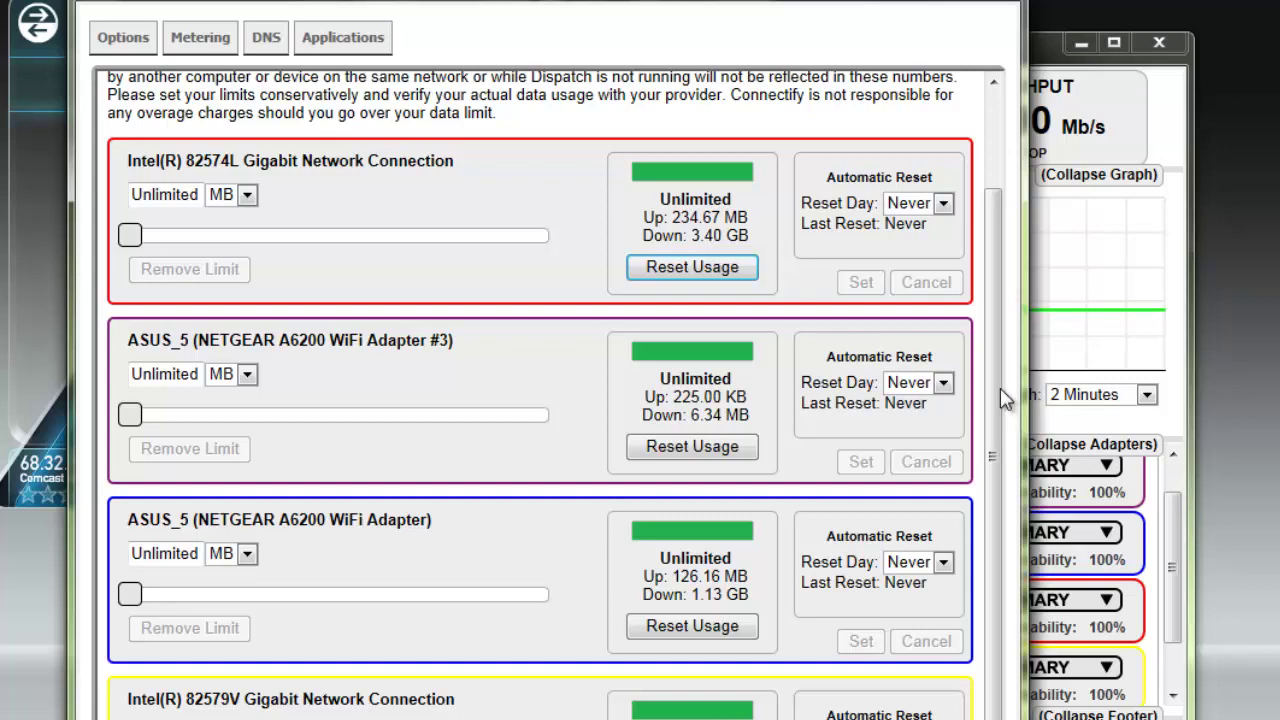
{"action": "left_click_drag", "start_coordinate": [1000, 394], "coordinate": [1000, 432]}
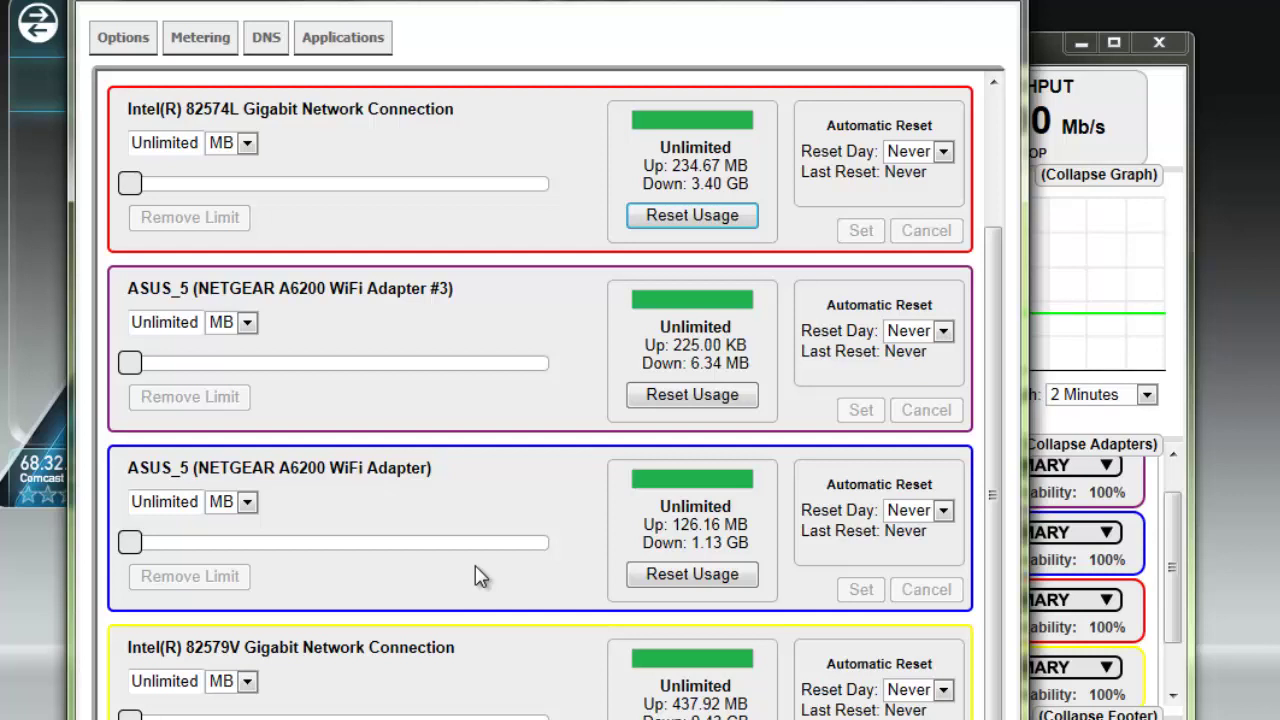
{"action": "left_click", "coordinate": [266, 40]}
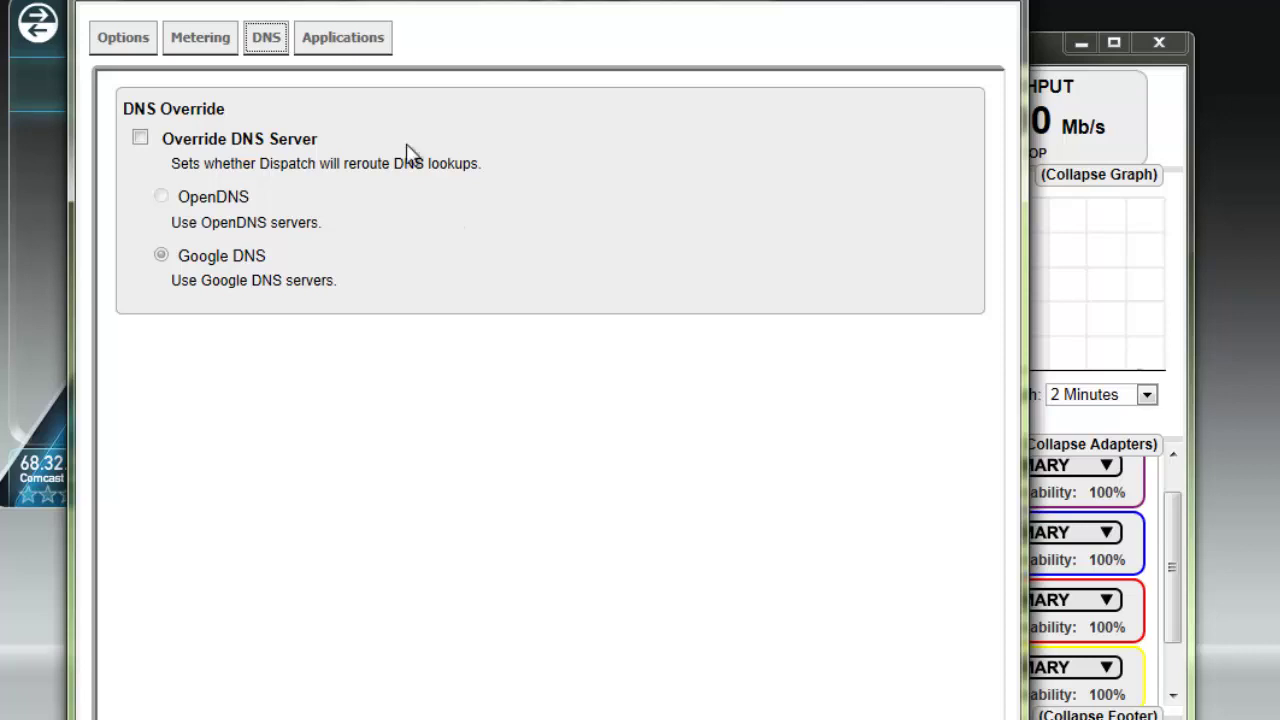
Show the Applications settings listing Steam and Outlook on Intel 82579V and iTunes on 82574L
{"action": "left_click", "coordinate": [349, 40]}
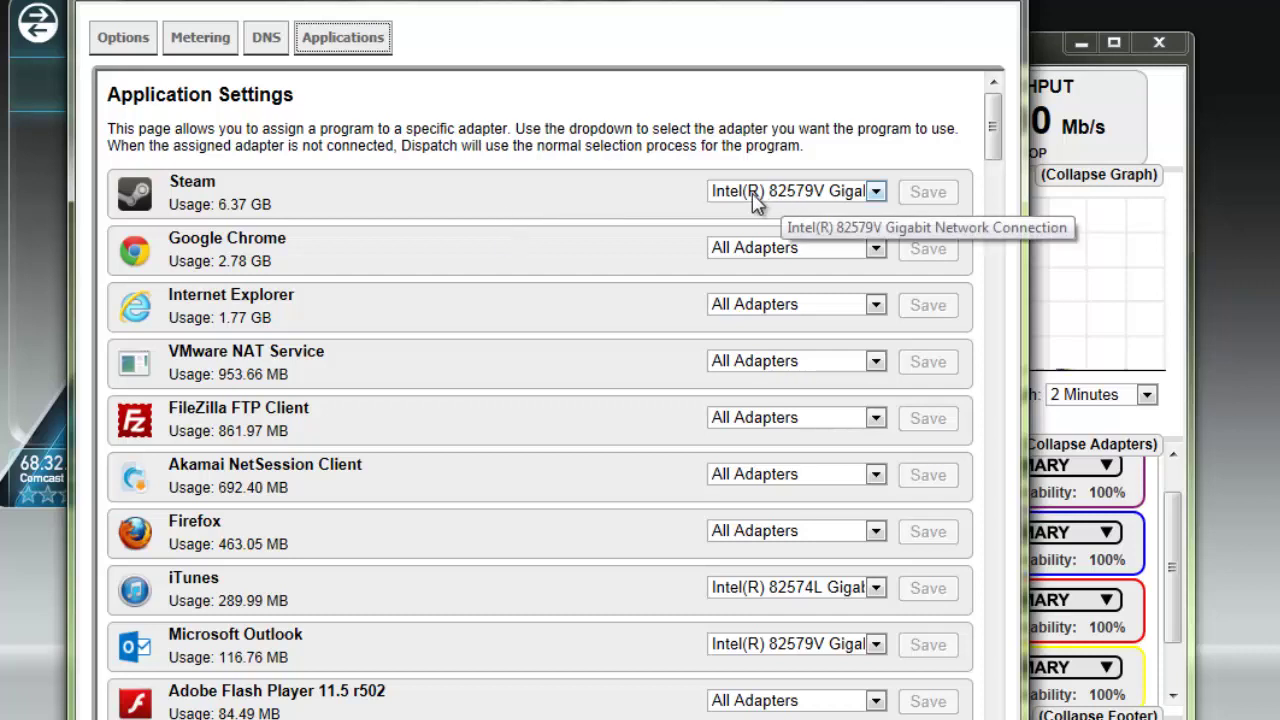
{"action": "left_click", "coordinate": [874, 192]}
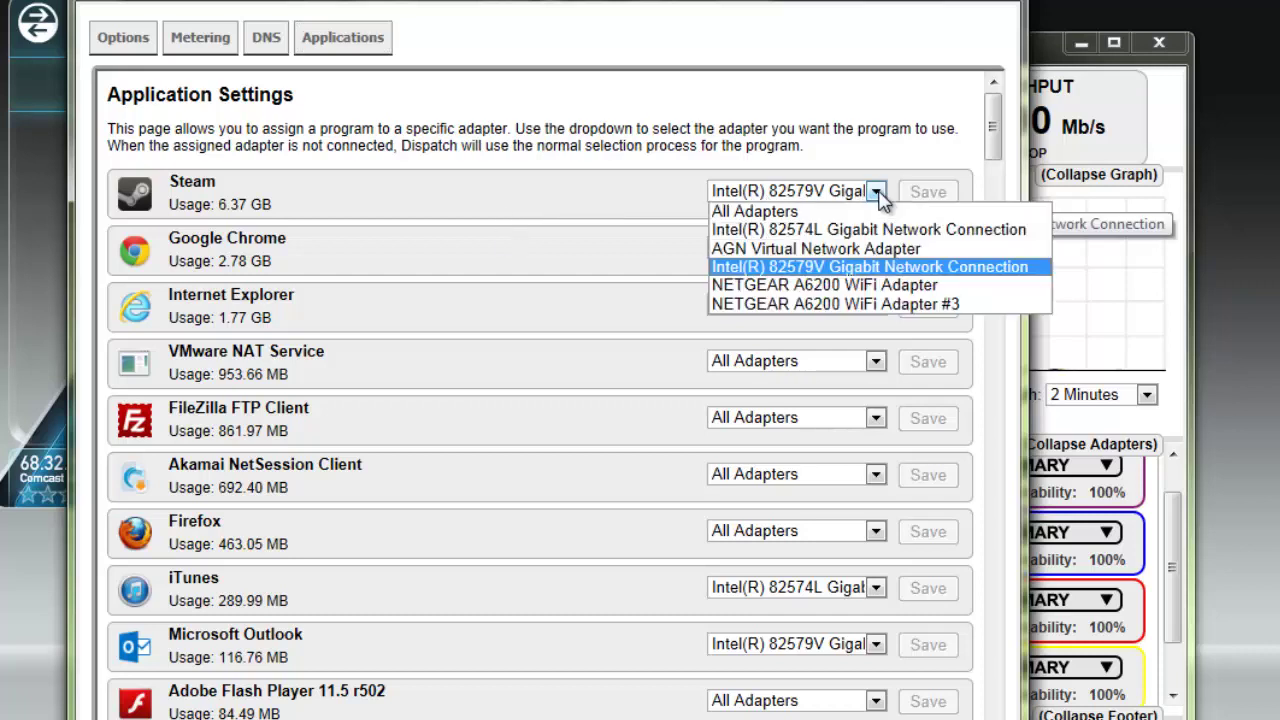
{"action": "left_click", "coordinate": [889, 272]}
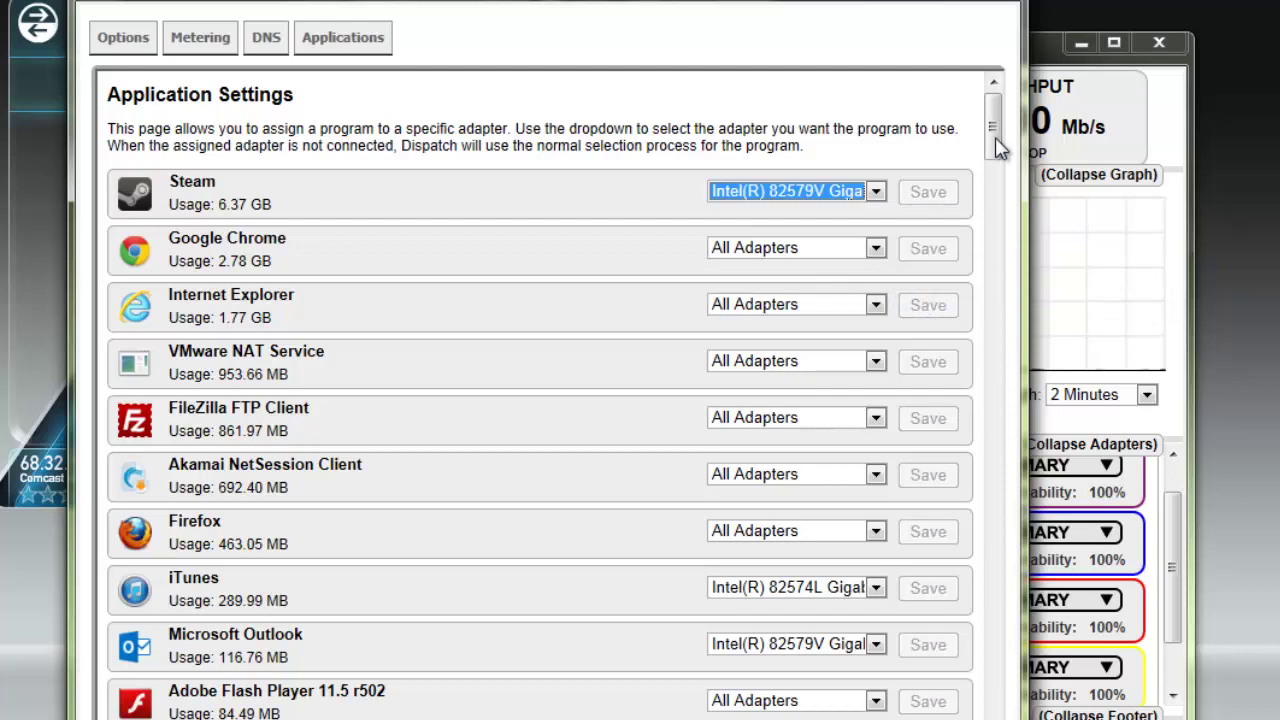
{"action": "scroll", "coordinate": [998, 165], "scroll_direction": "down", "scroll_amount": 2}
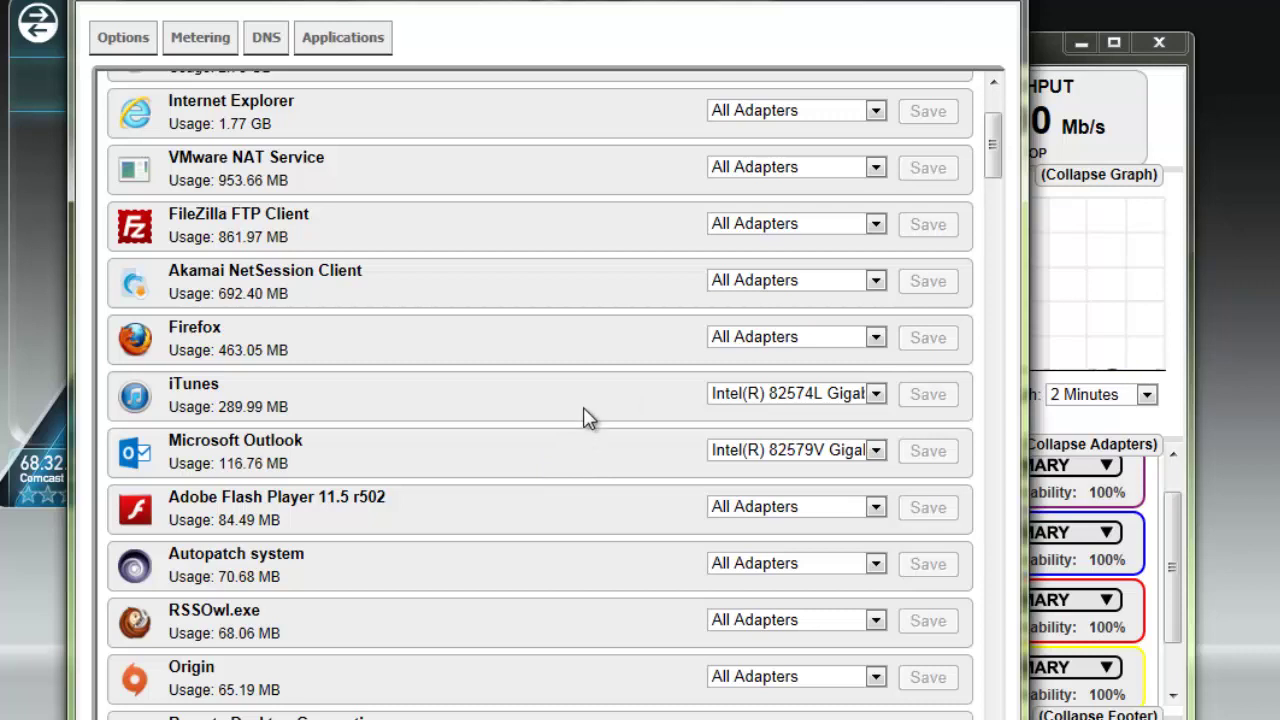
{"action": "scroll", "coordinate": [995, 137], "scroll_direction": "up", "scroll_amount": 2}
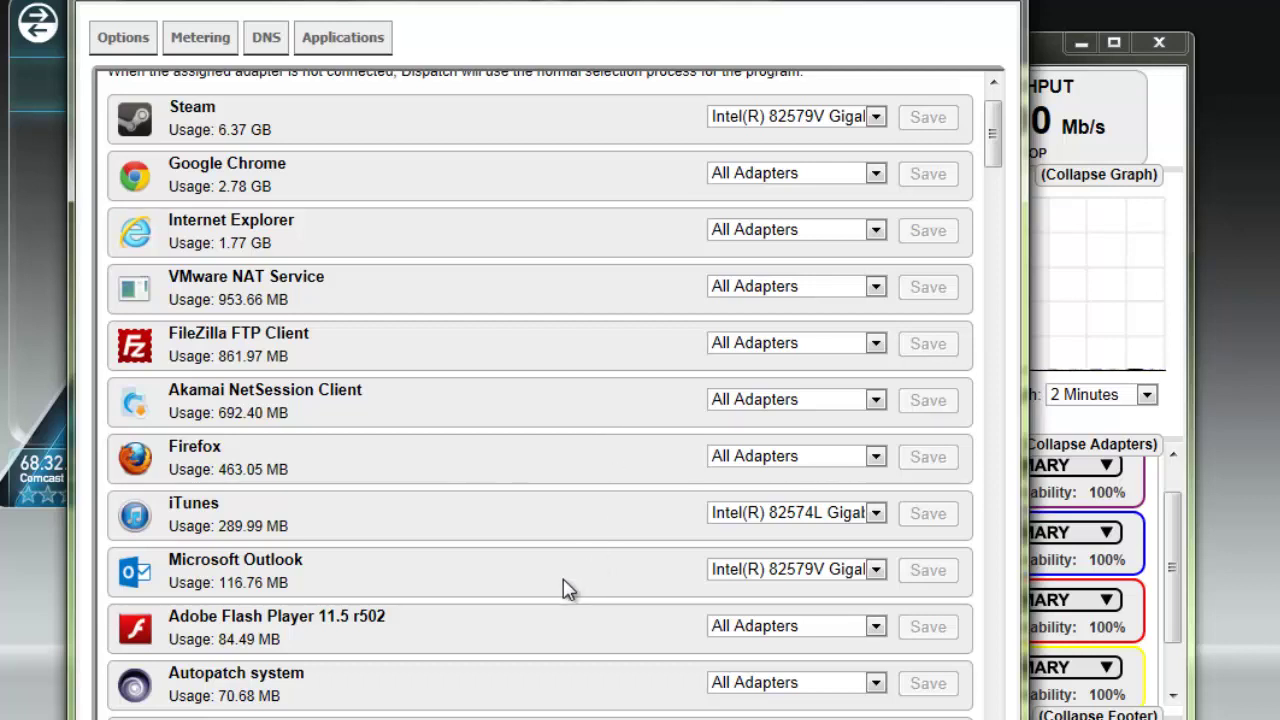
{"action": "scroll", "coordinate": [996, 152], "scroll_direction": "down", "scroll_amount": 1}
{"action": "left_click_drag", "start_coordinate": [995, 155], "coordinate": [1038, 642]}
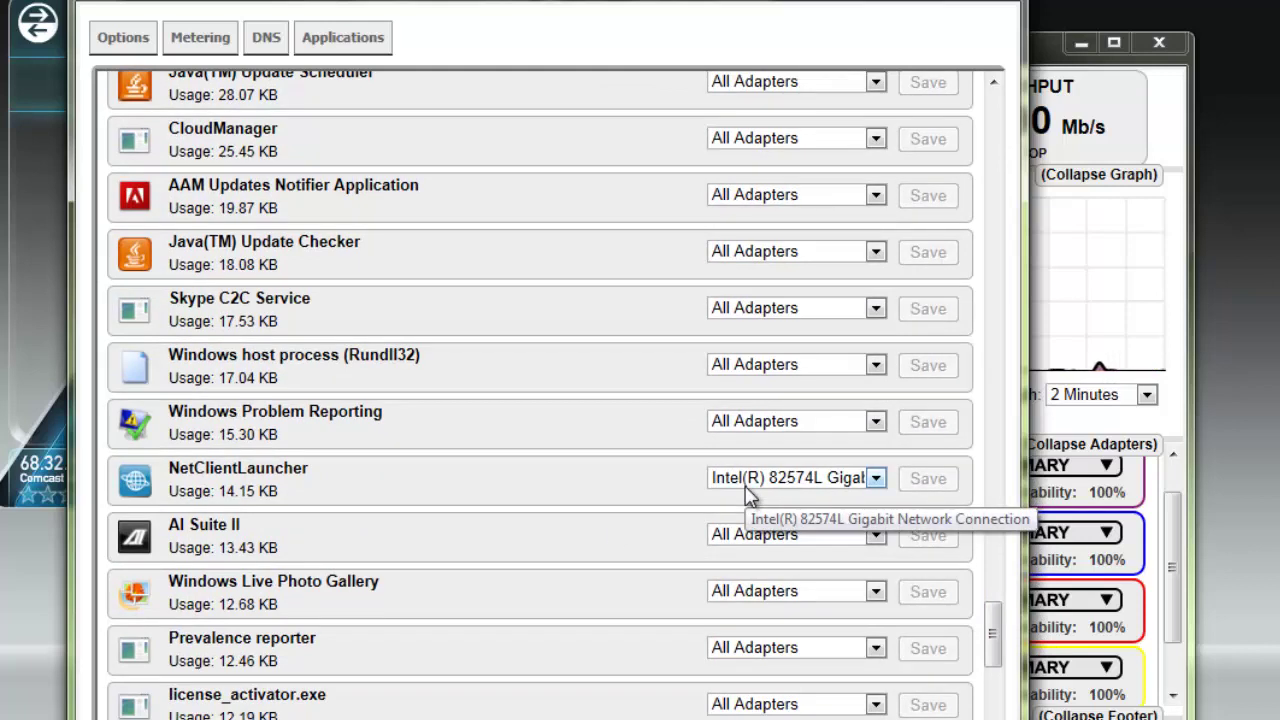
{"action": "left_click", "coordinate": [877, 478]}
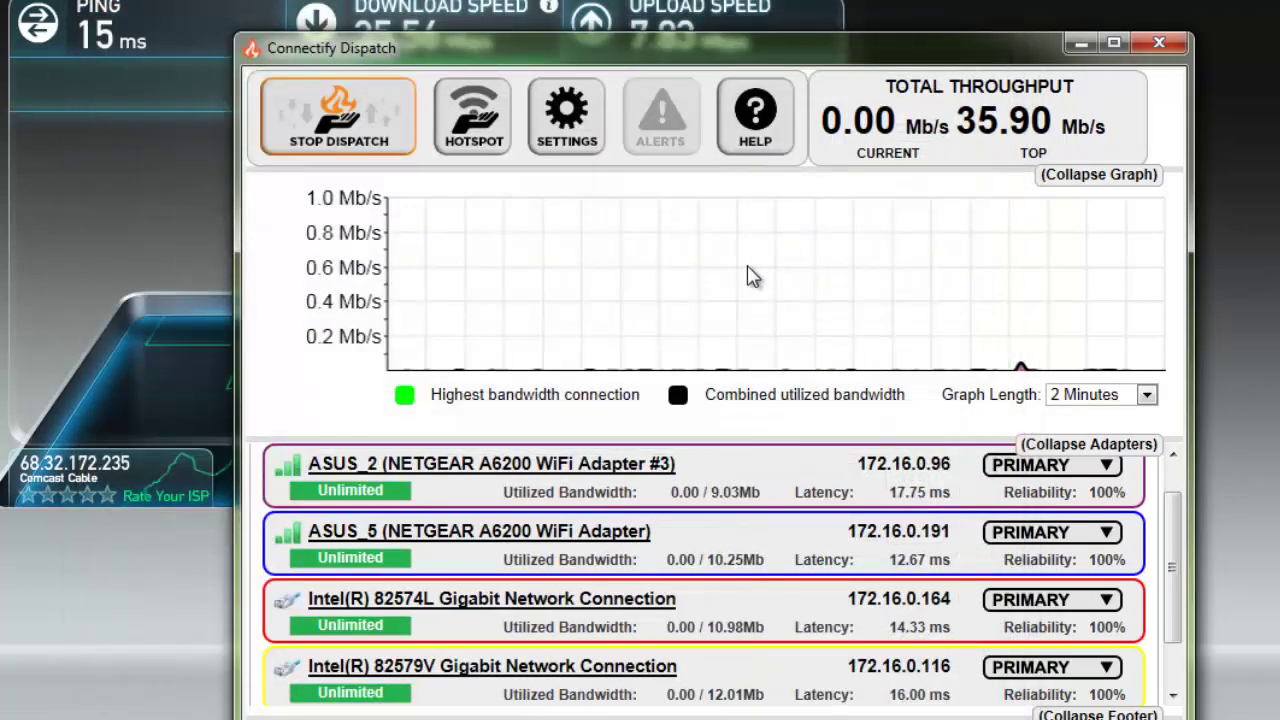
Return to the main window showing 0.00 Mb/s throughput across four primary adapters
{"action": "mouse_move", "coordinate": [753, 277]}
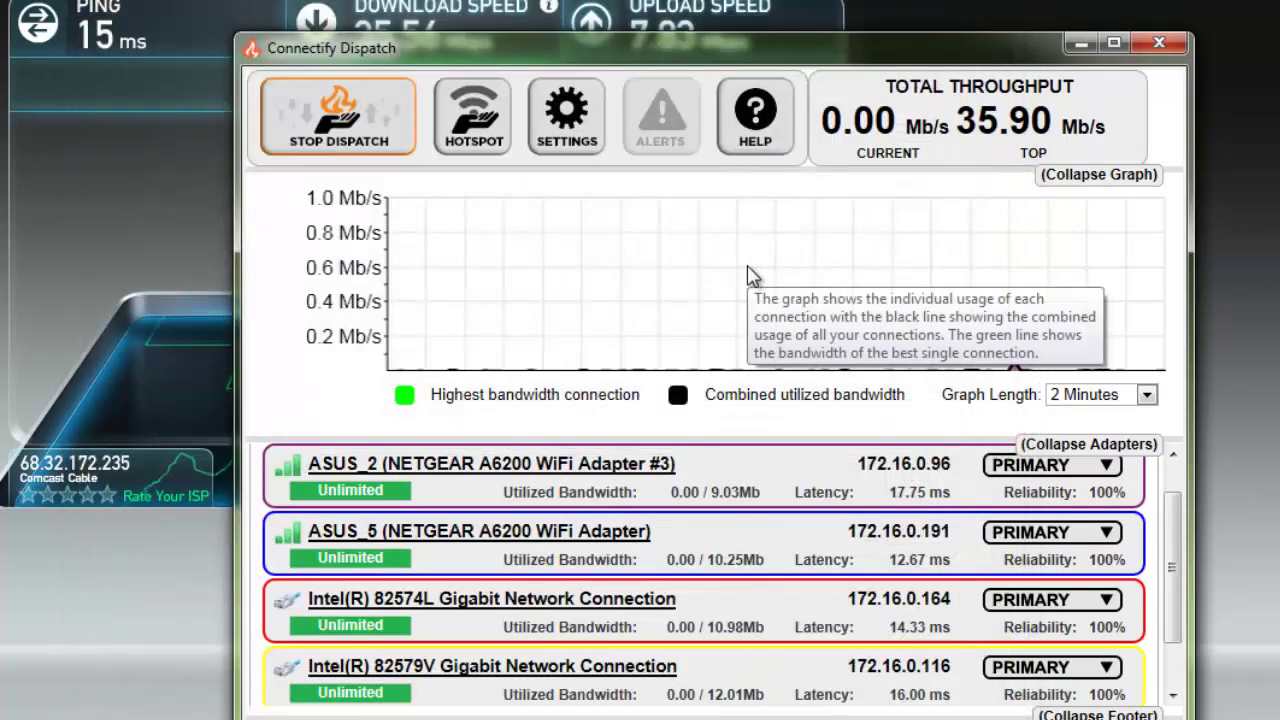